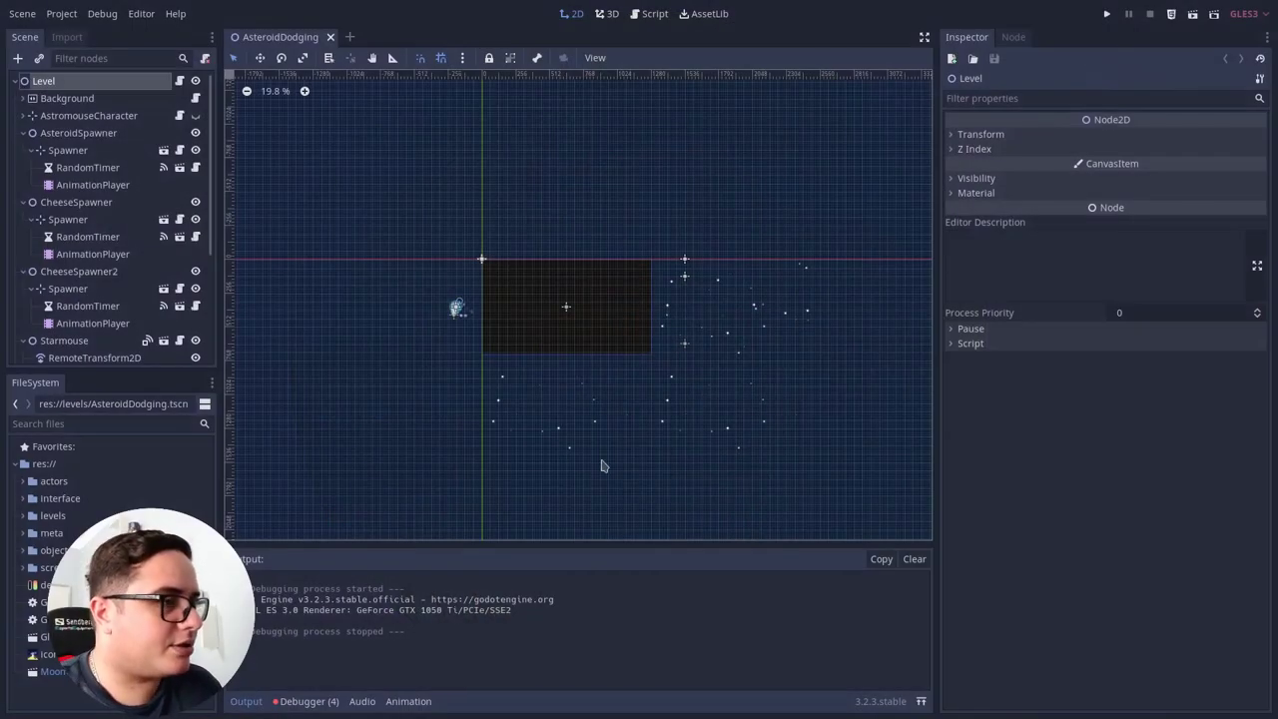
- Open AssetBundler.gd from the godot-tools tools folder in Atom and highlight its _run function
key("super")
left_click(582, 573)
left_click(178, 88)
right_click(181, 88)
left_click(246, 115)
left_click(649, 323)
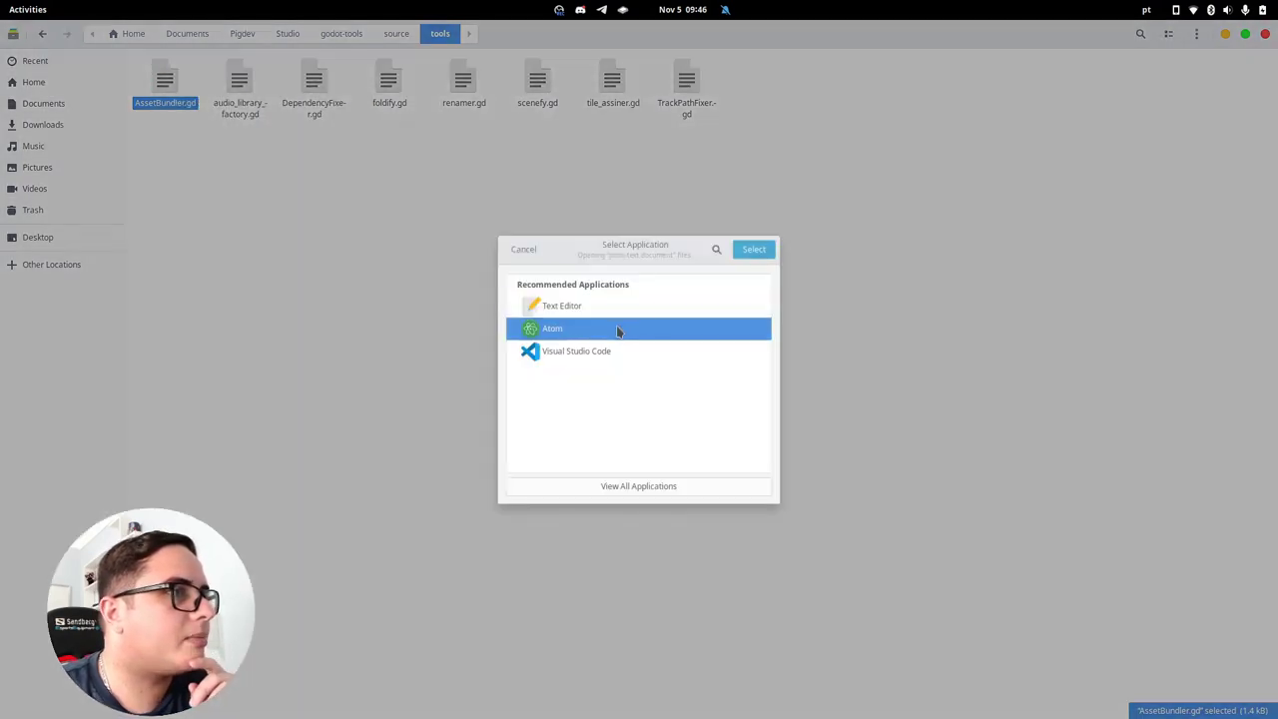
left_click(765, 251)
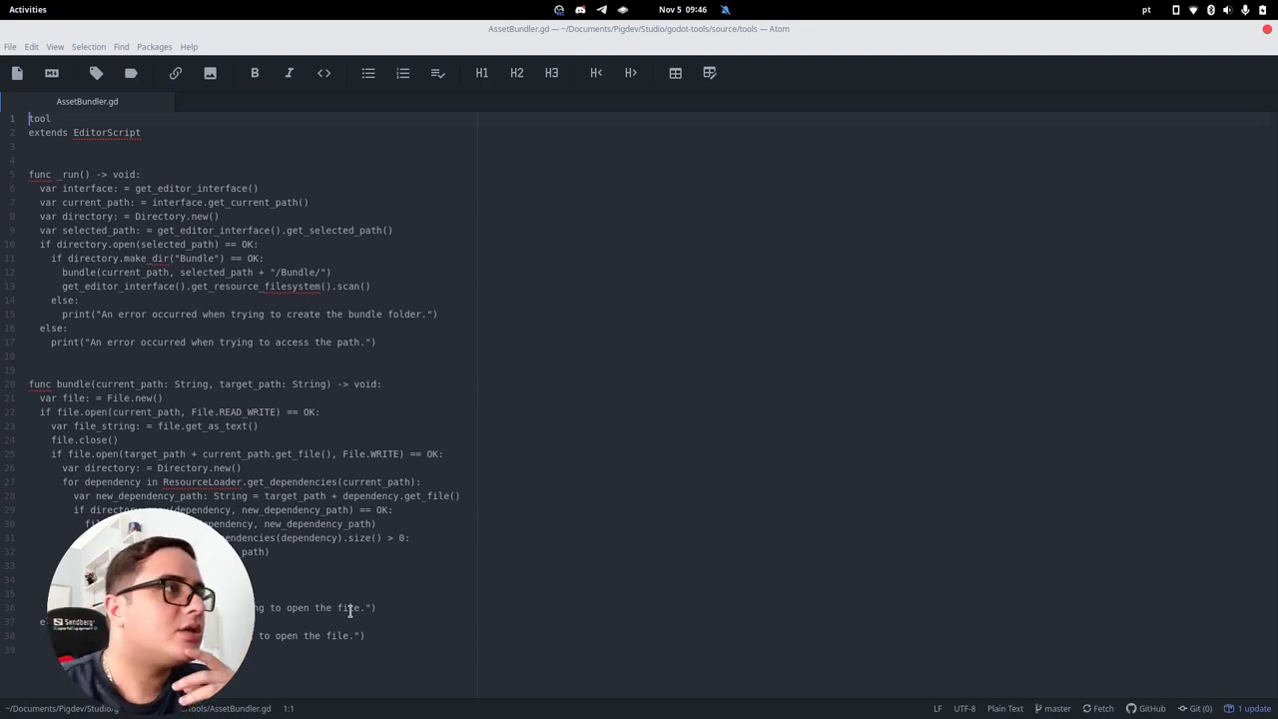
left_click_drag(28, 174, 414, 340)
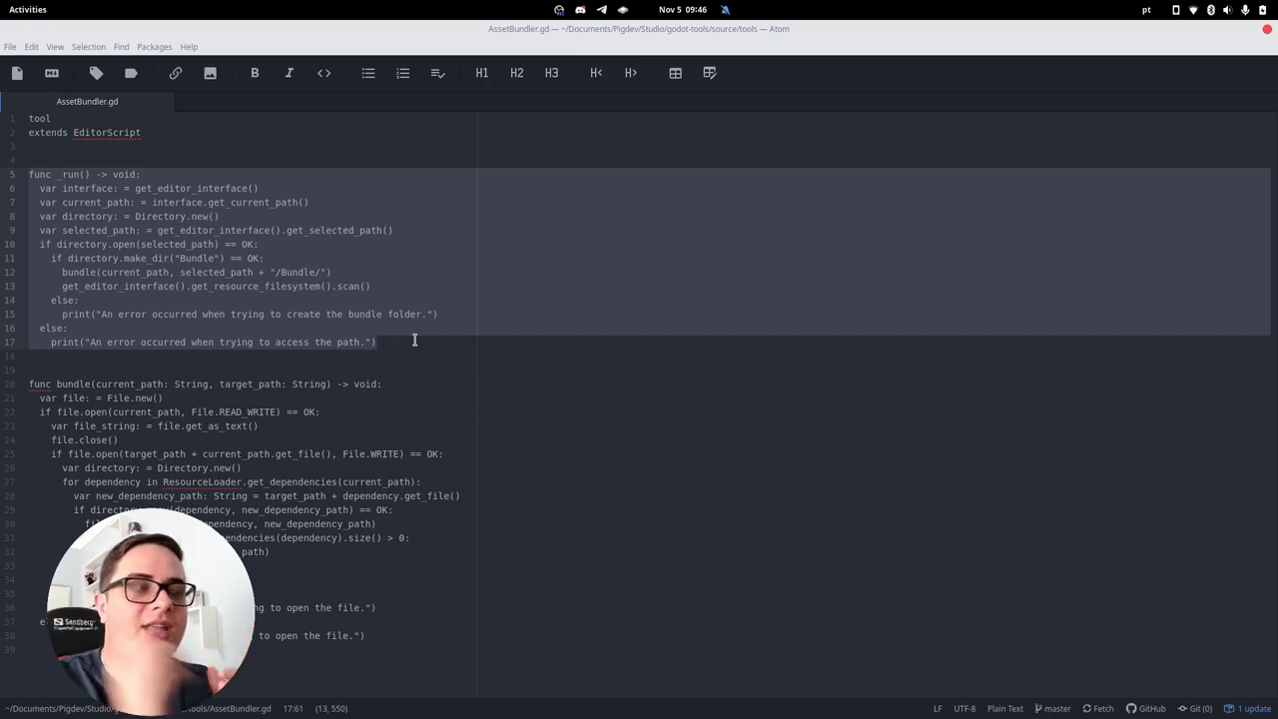
- Switch to Discord and look through older messages in the Pigdev Studio support channel
key("super")
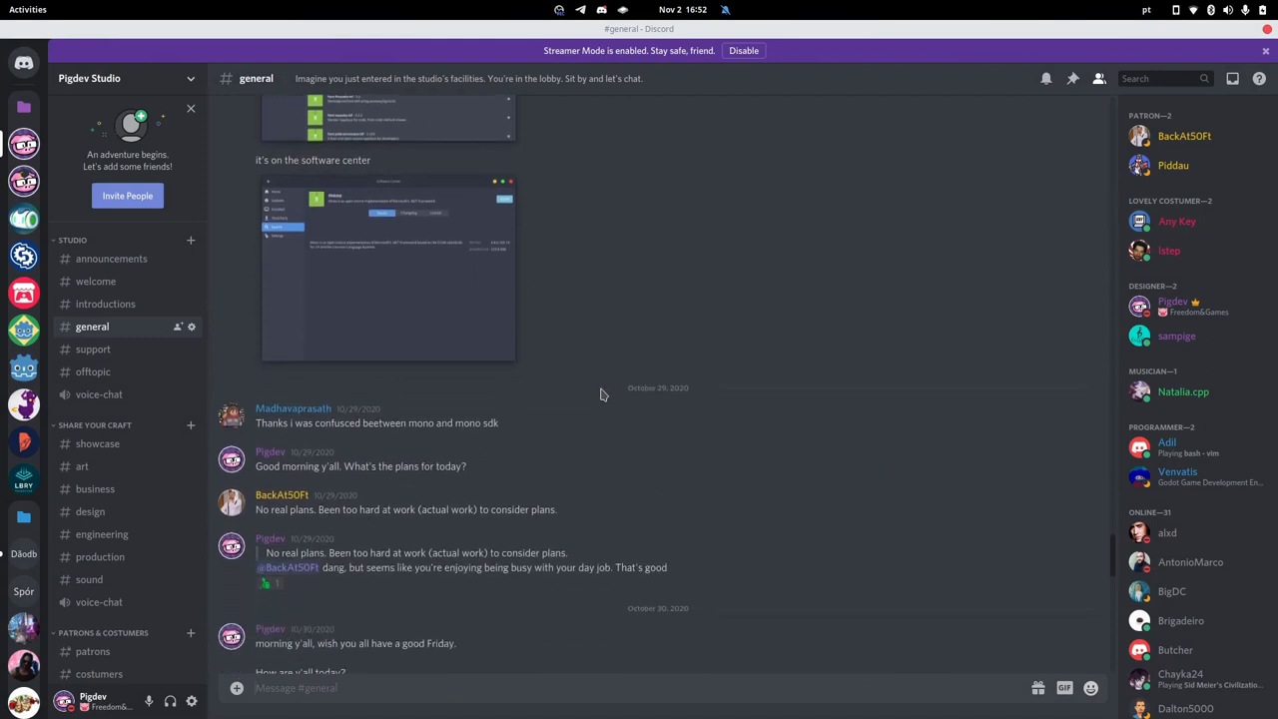
left_click(94, 352)
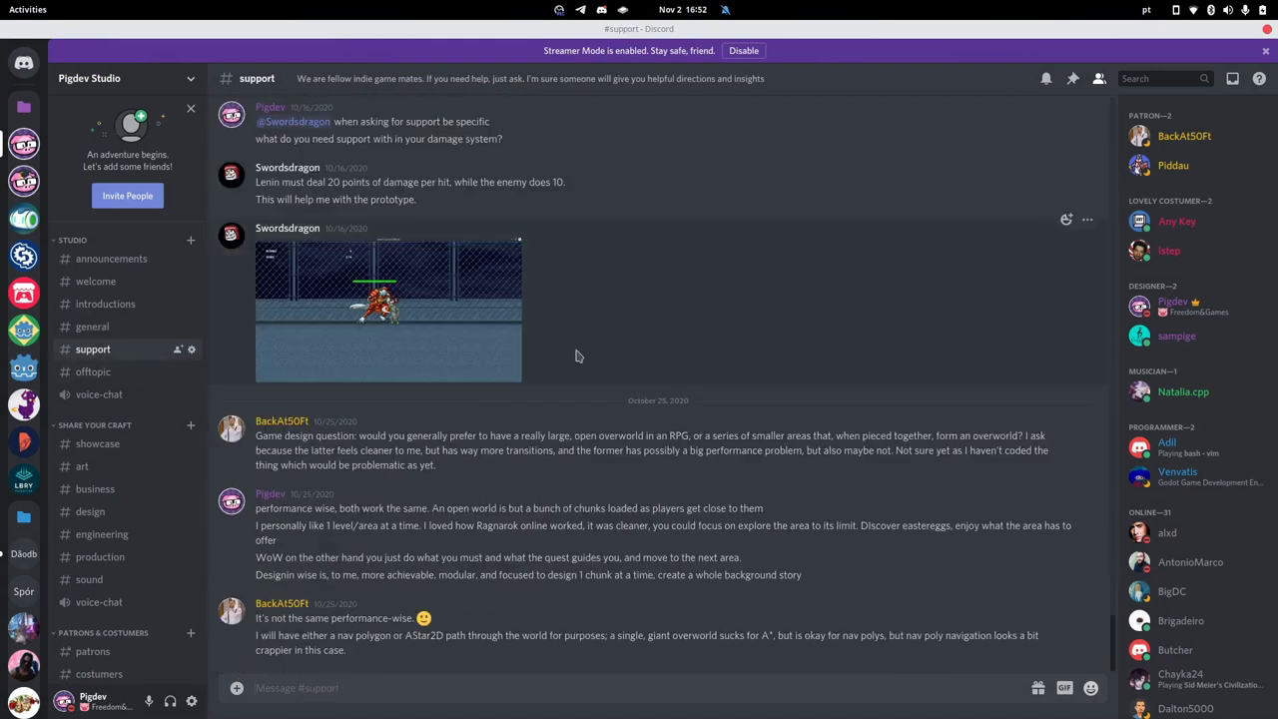
scroll(576, 357, "up", 5)
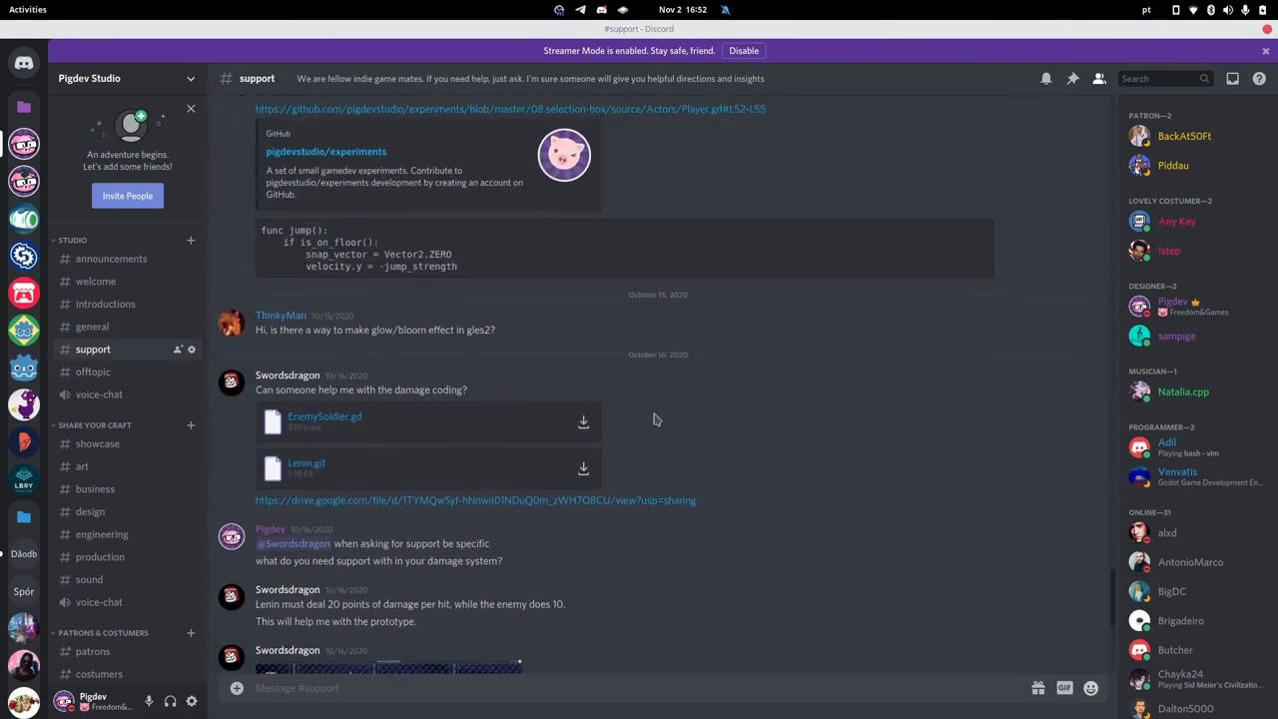
scroll(654, 419, "up", 5)
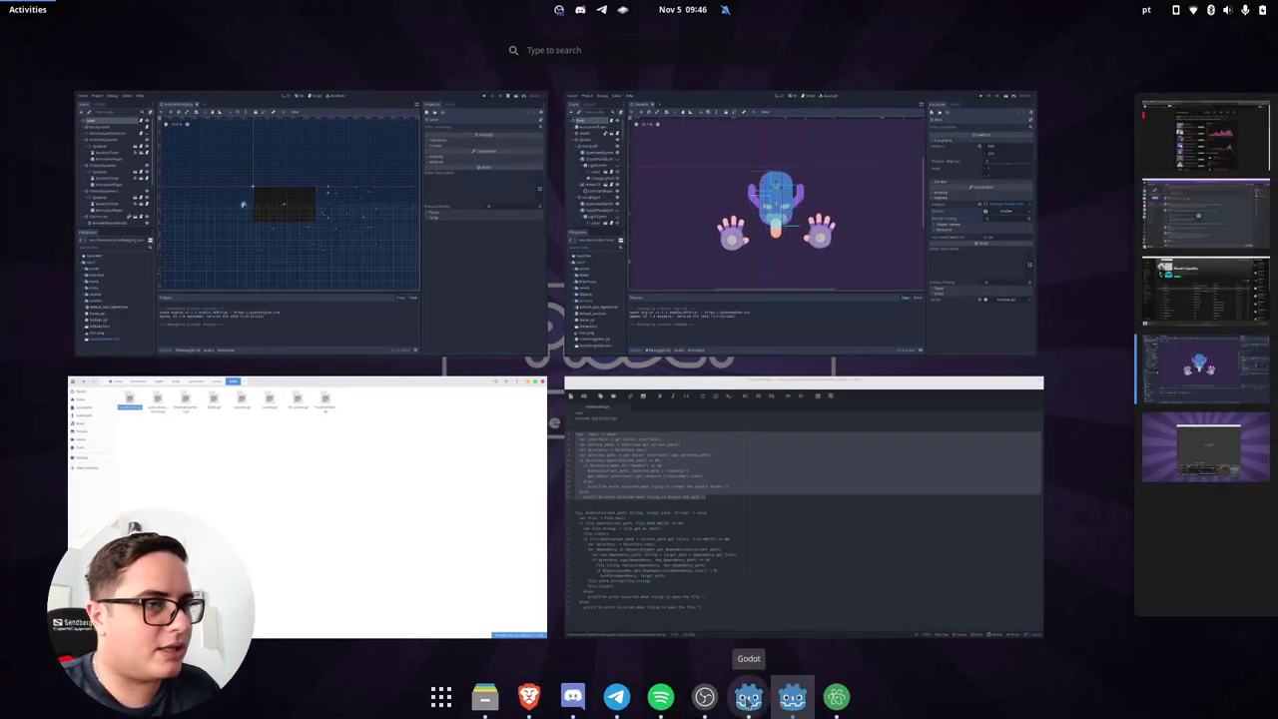
- Switch to the Godot project with the Paradox scene and copy AssetBundler.gd from the godot-tools tools folder into fermi-parallax's source folder
left_click(726, 696)
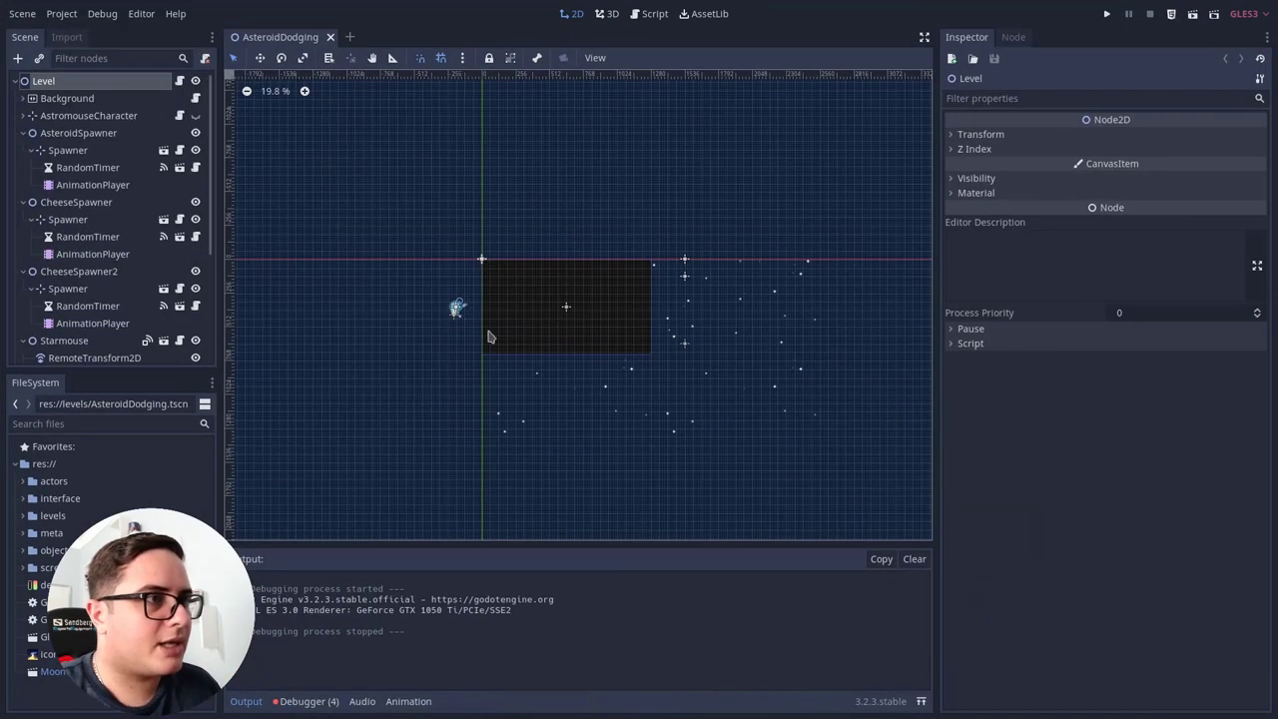
left_click(1192, 14)
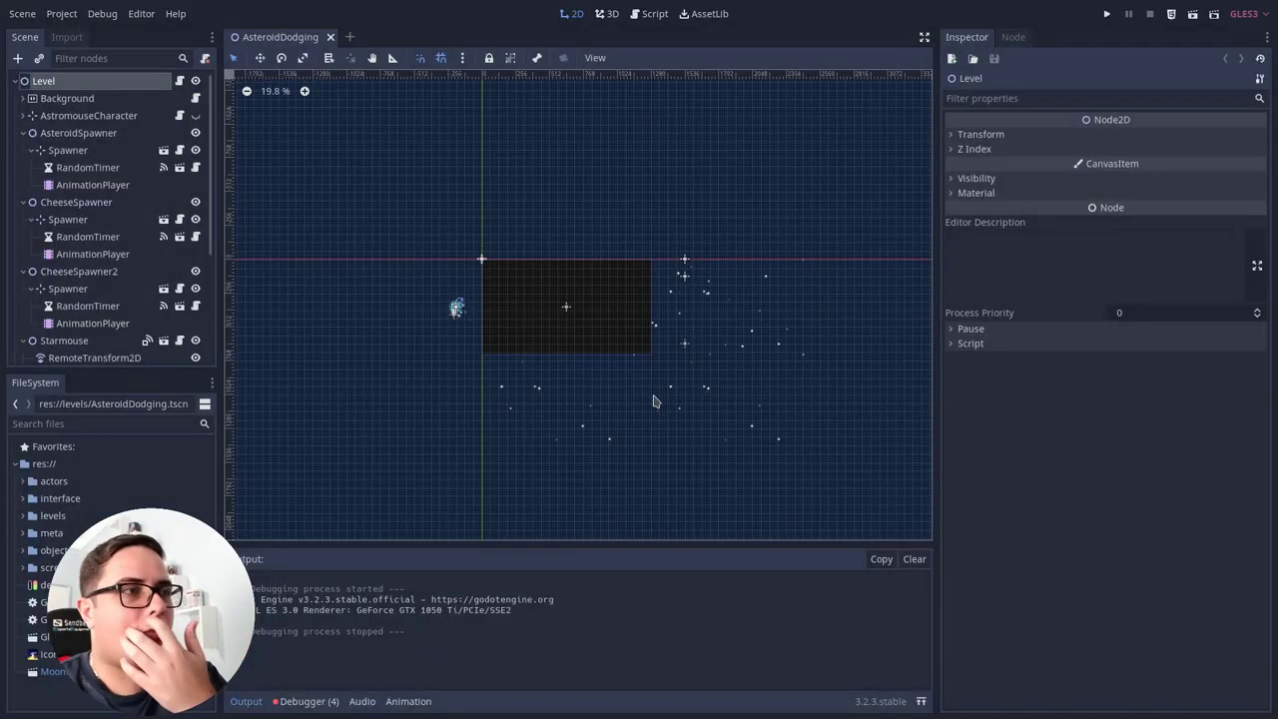
key("super")
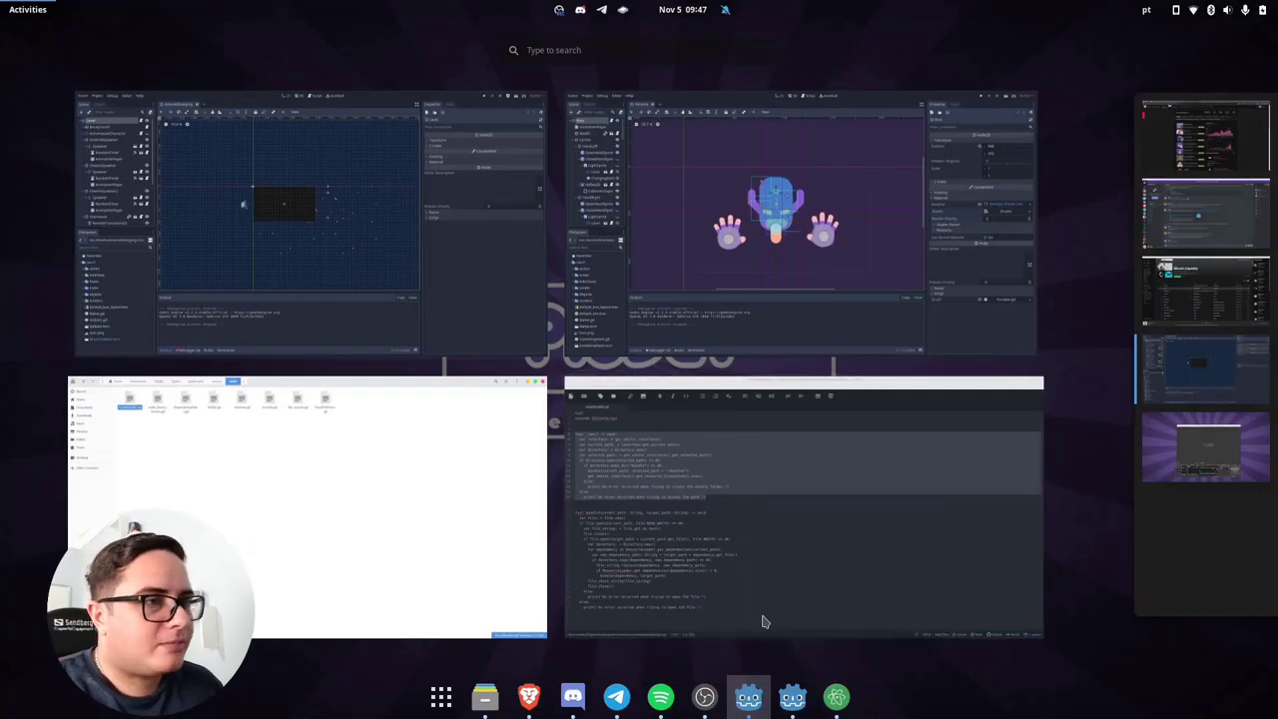
left_click(756, 260)
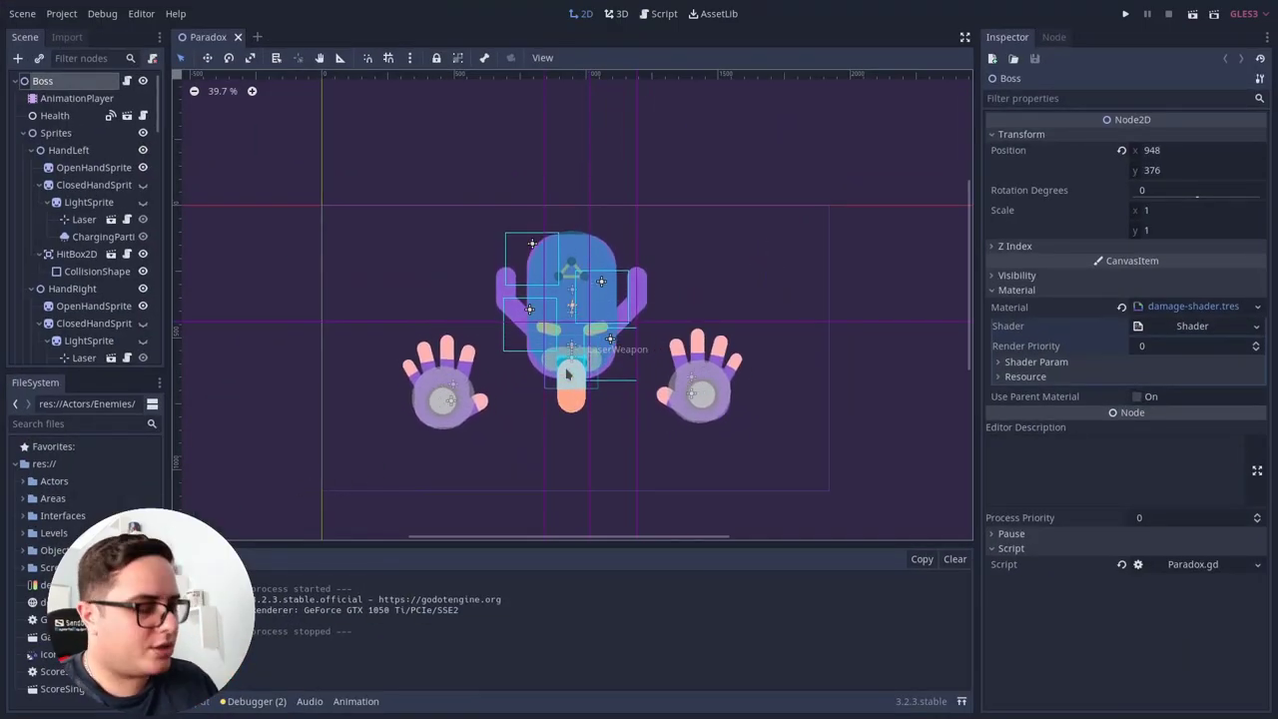
key("super")
left_click(424, 475)
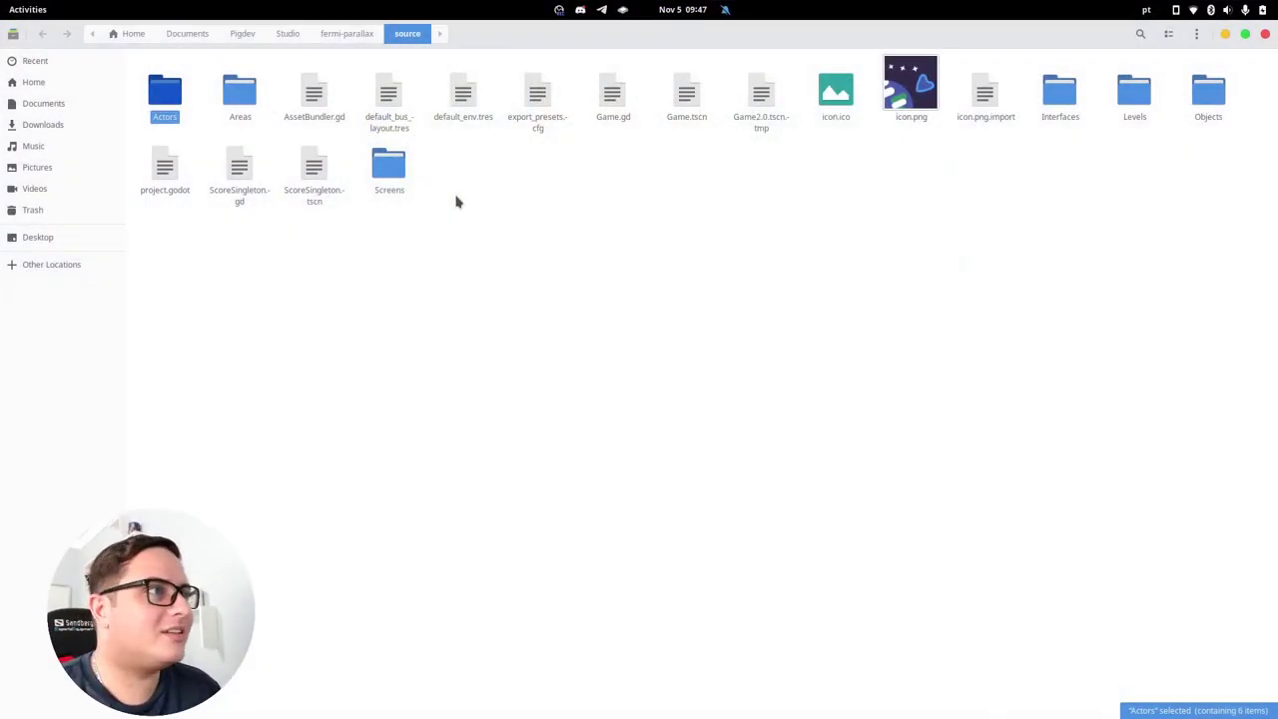
- Check AssetBundler.gd in the godot-tools tools folder and in the fermi-parallax source folder
key("super")
key("super")
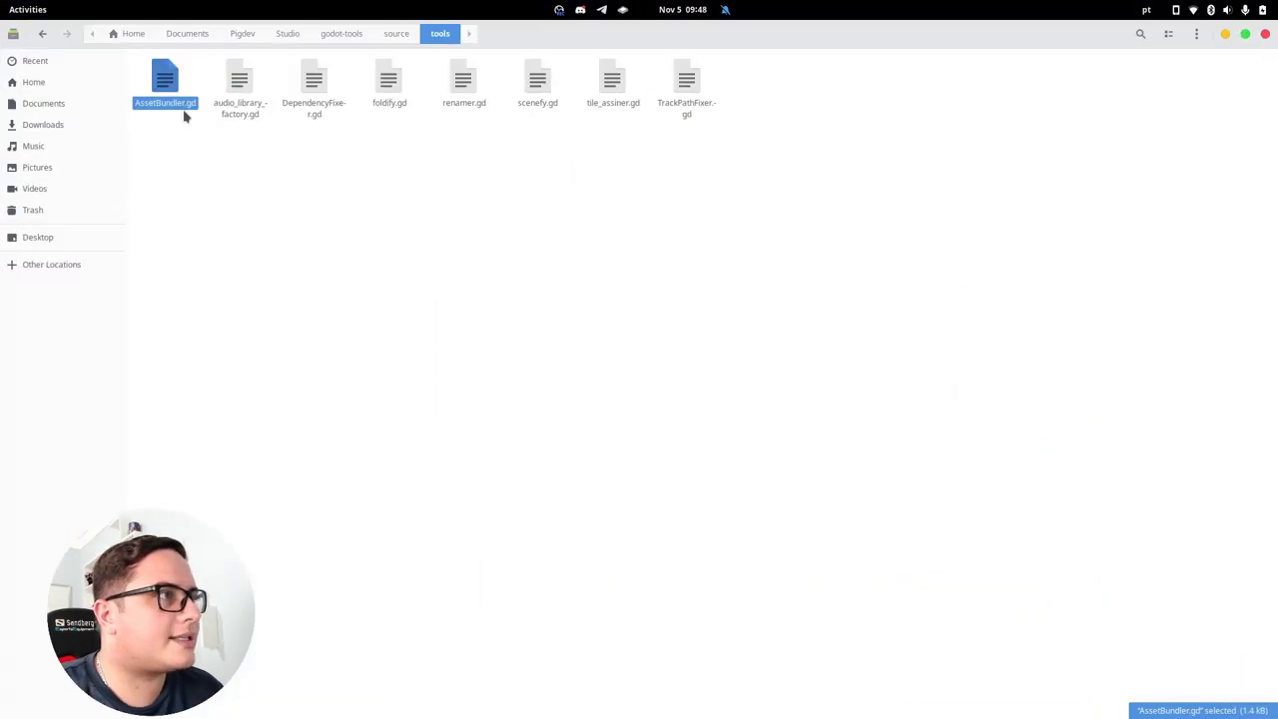
key("super")
left_click(530, 320)
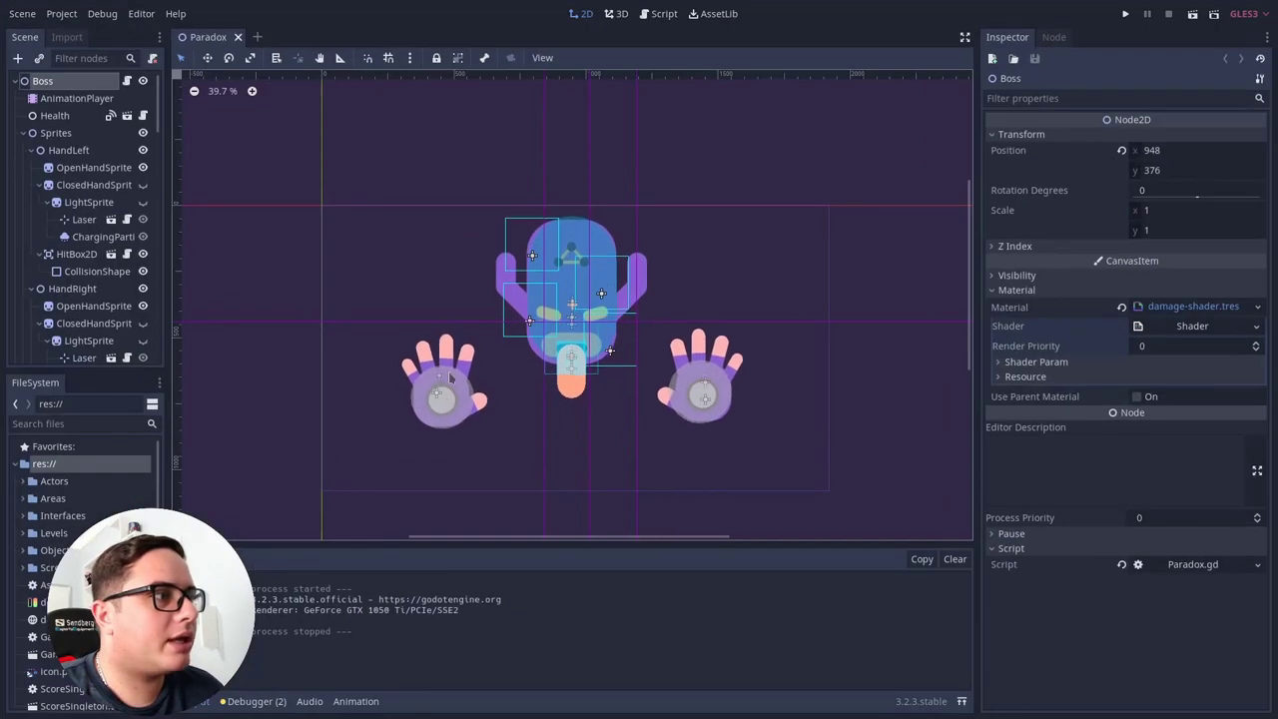
key("super")
left_click(754, 279)
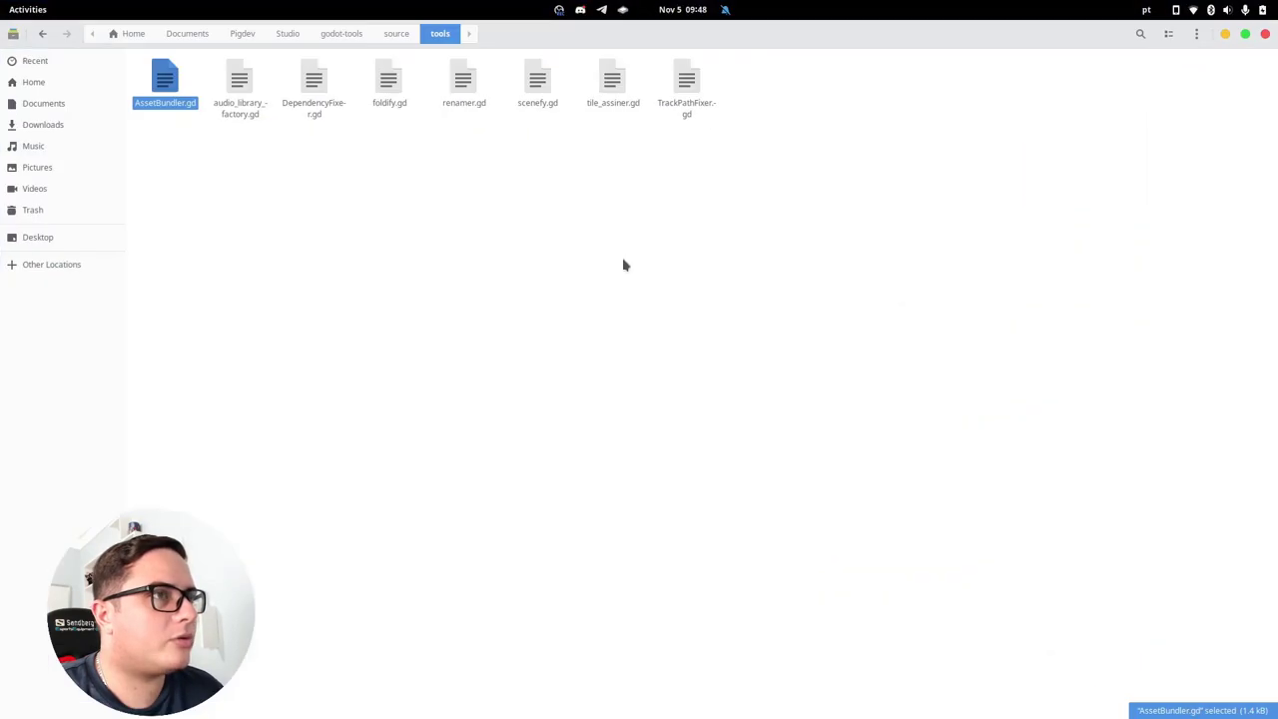
key("super")
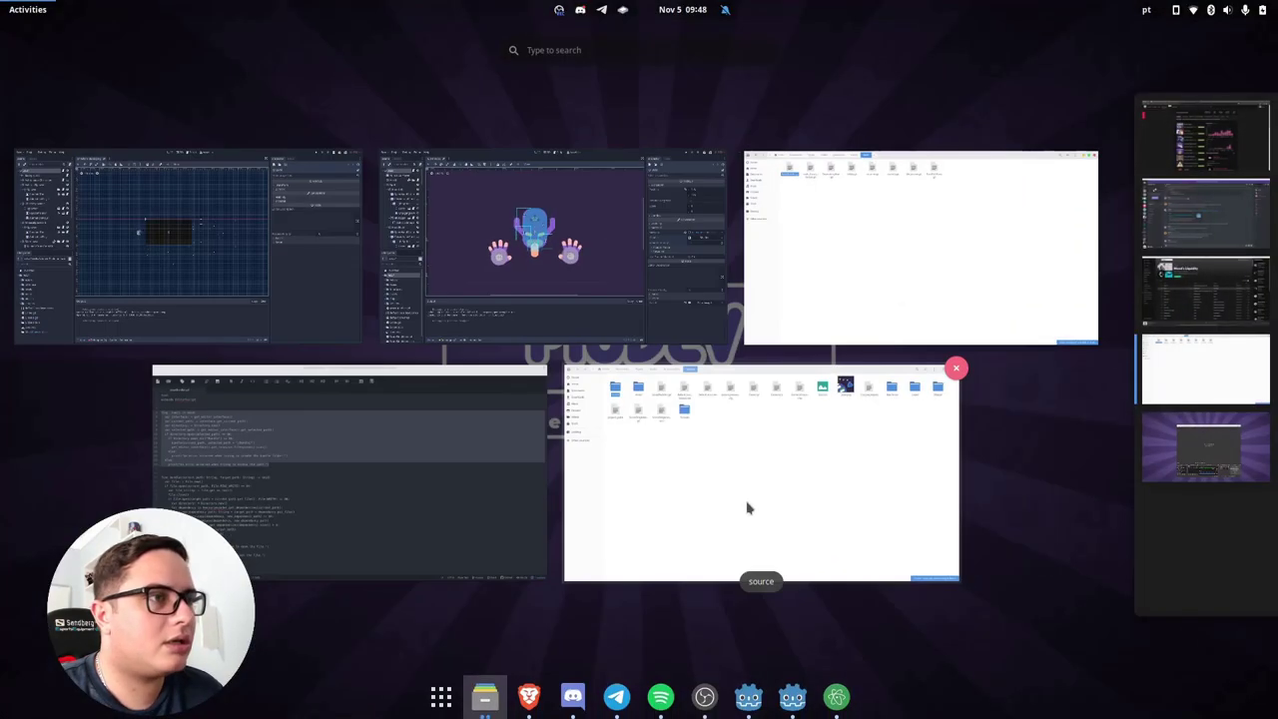
left_click(748, 508)
left_click(318, 109)
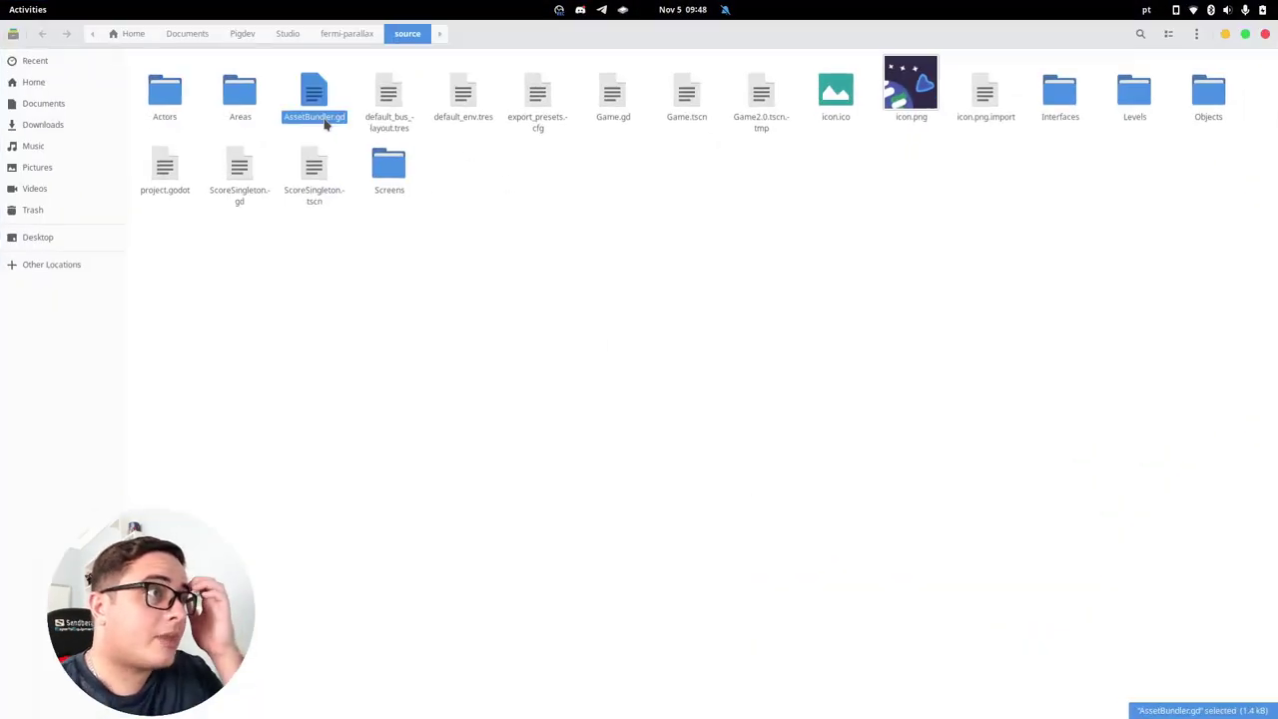
- Switch to the Paradox project in Godot, open AssetBundler.gd in the script editor and review its code
key("super")
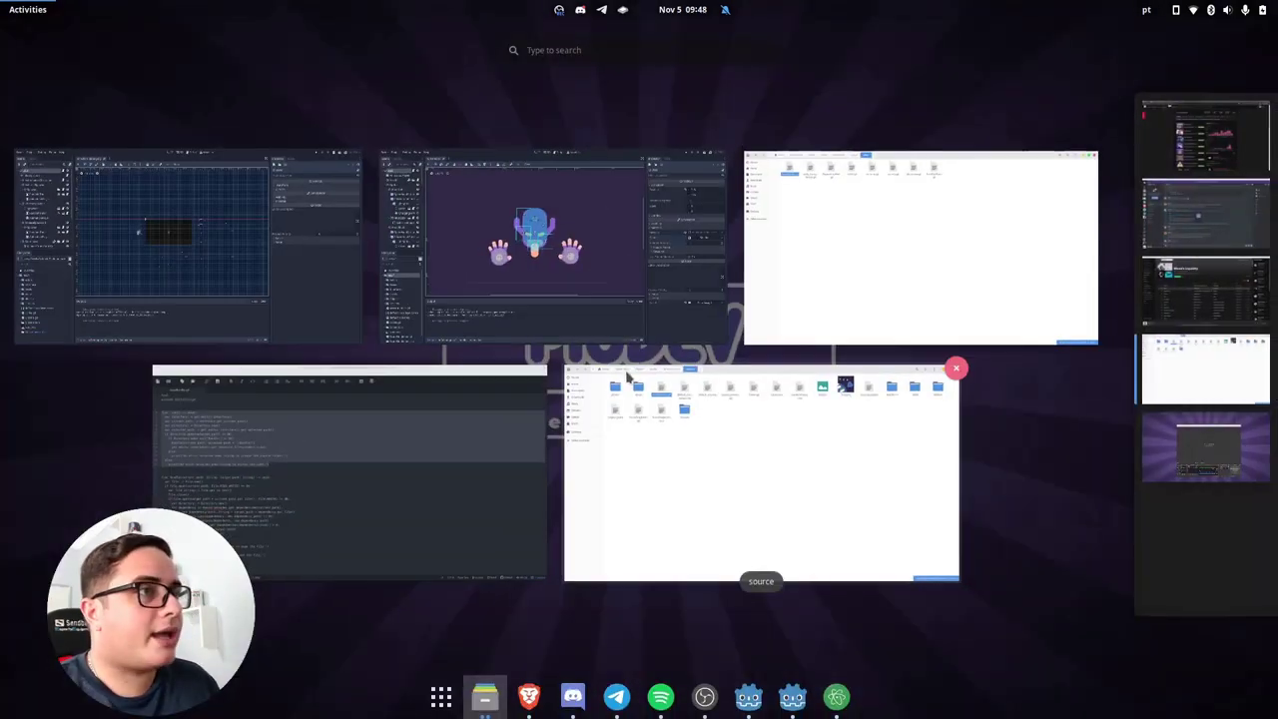
left_click(539, 289)
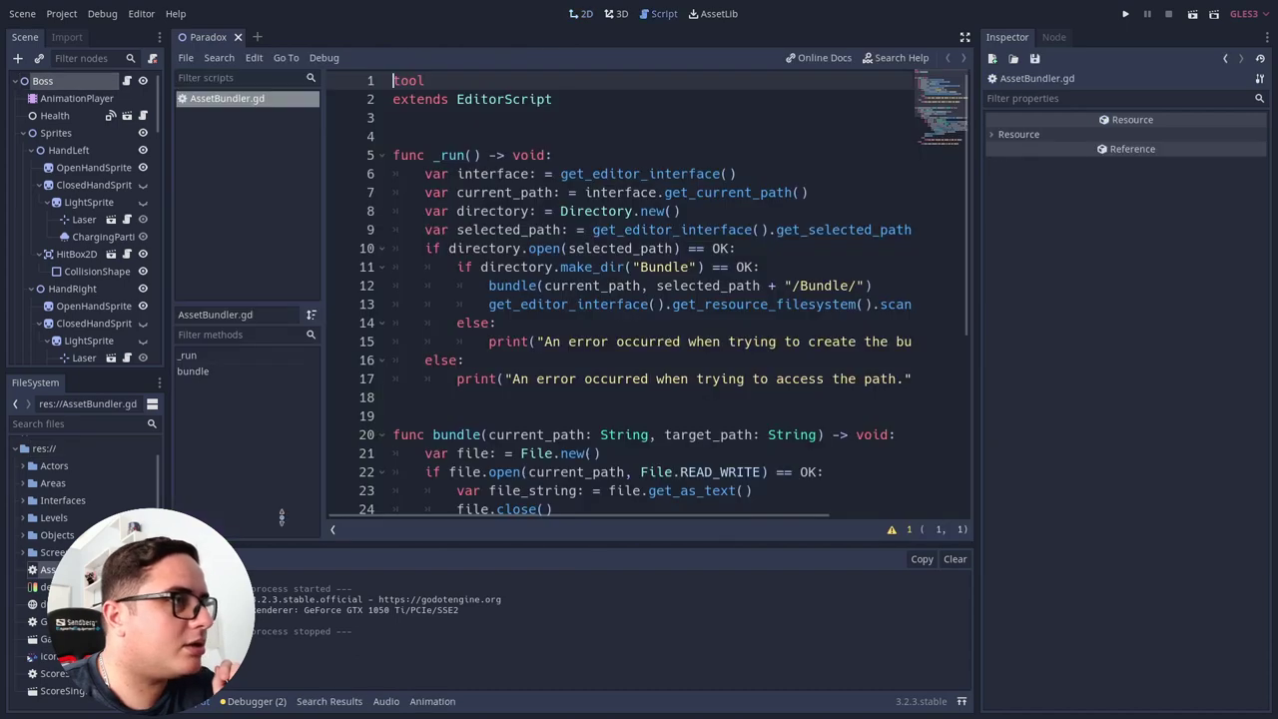
scroll(607, 221, "down", 3)
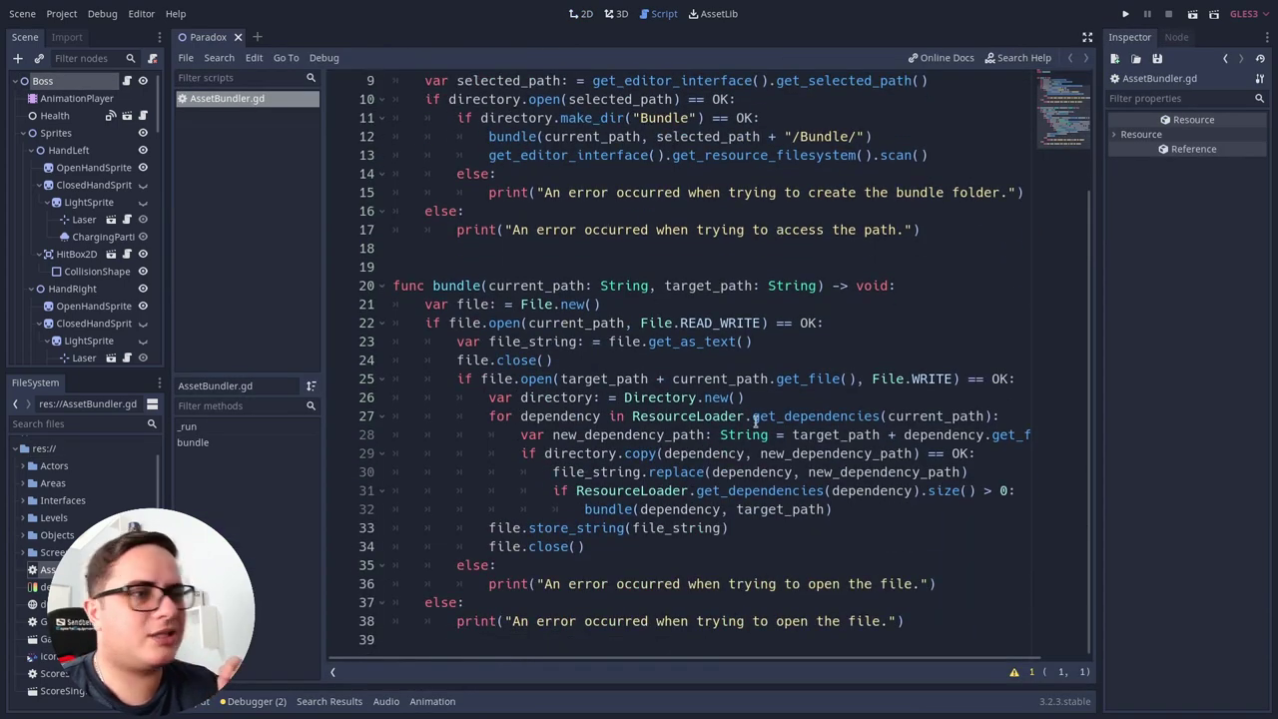
scroll(756, 421, "up", 3)
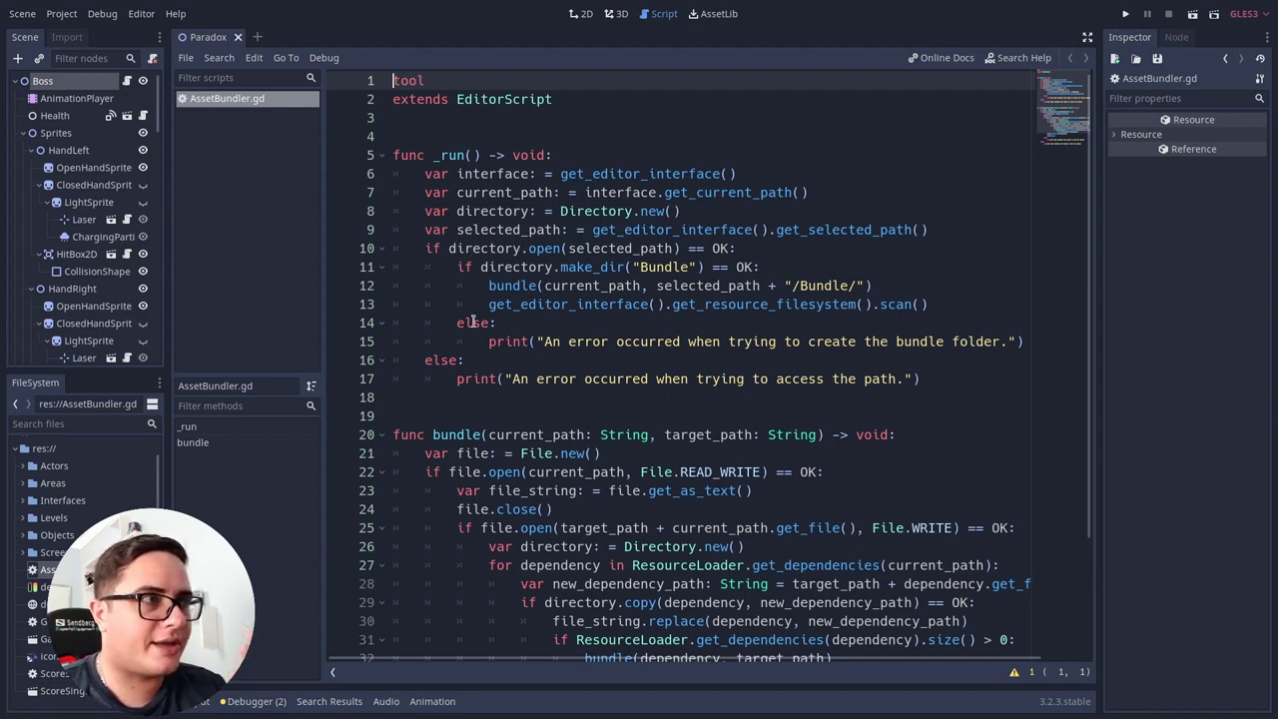
- Locate and select Paradox.tscn in the project's files, and run the AssetBundler.gd script on it
right_click(200, 37)
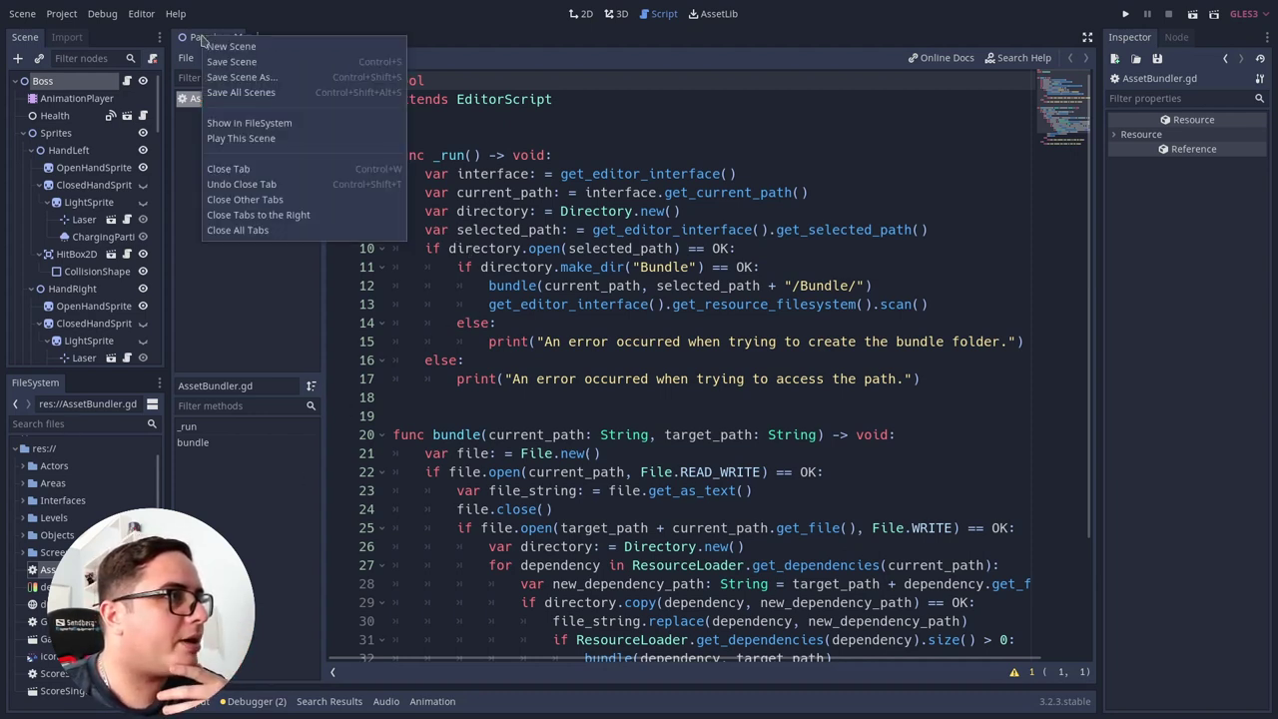
left_click(292, 122)
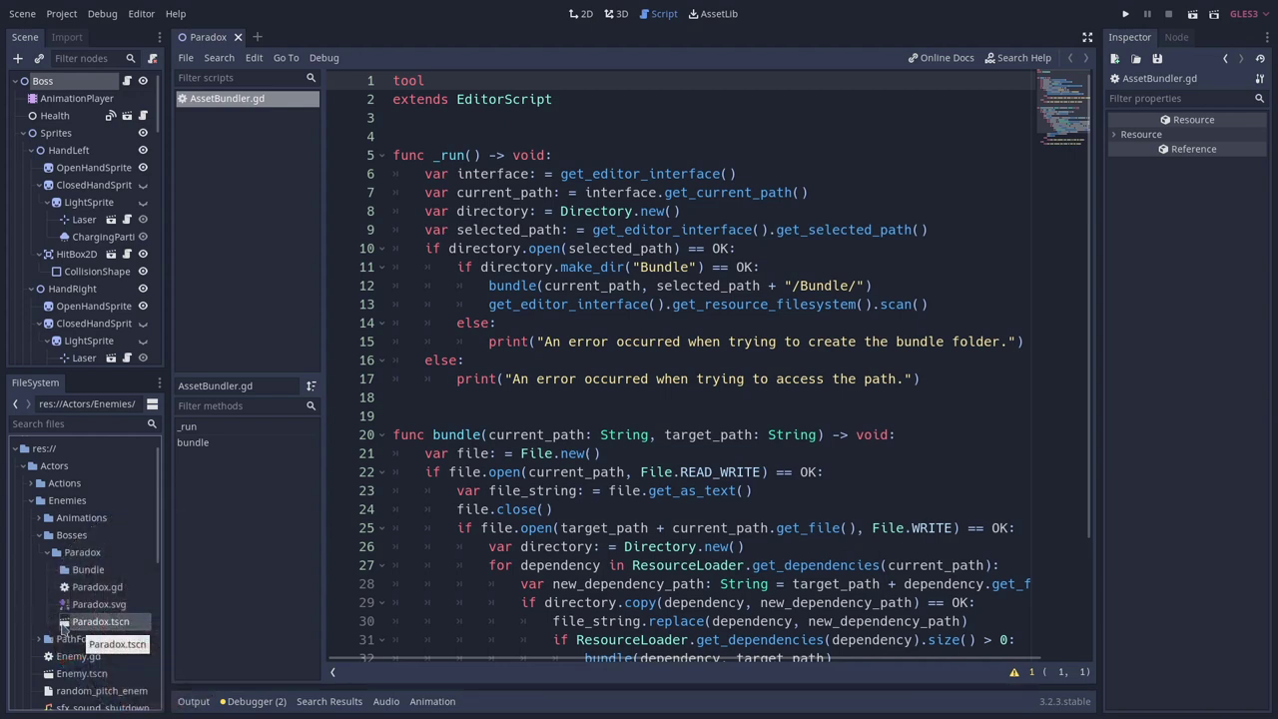
key("Up")
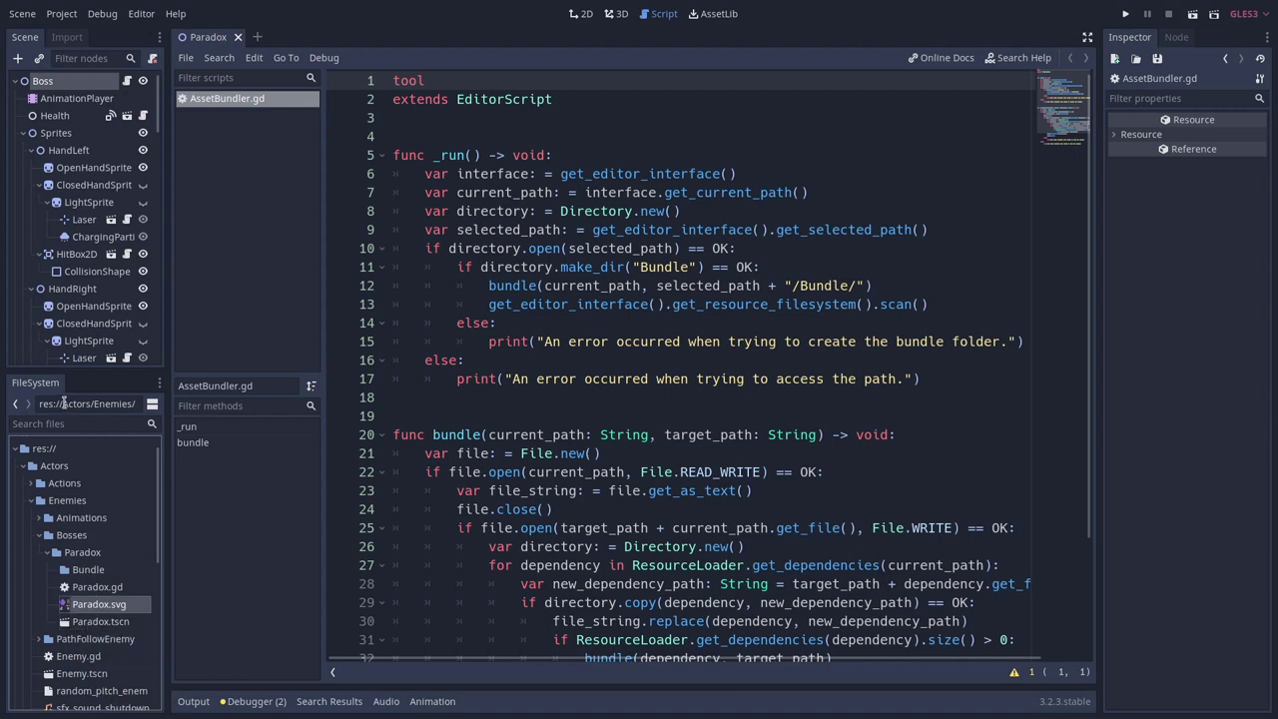
left_click(97, 625)
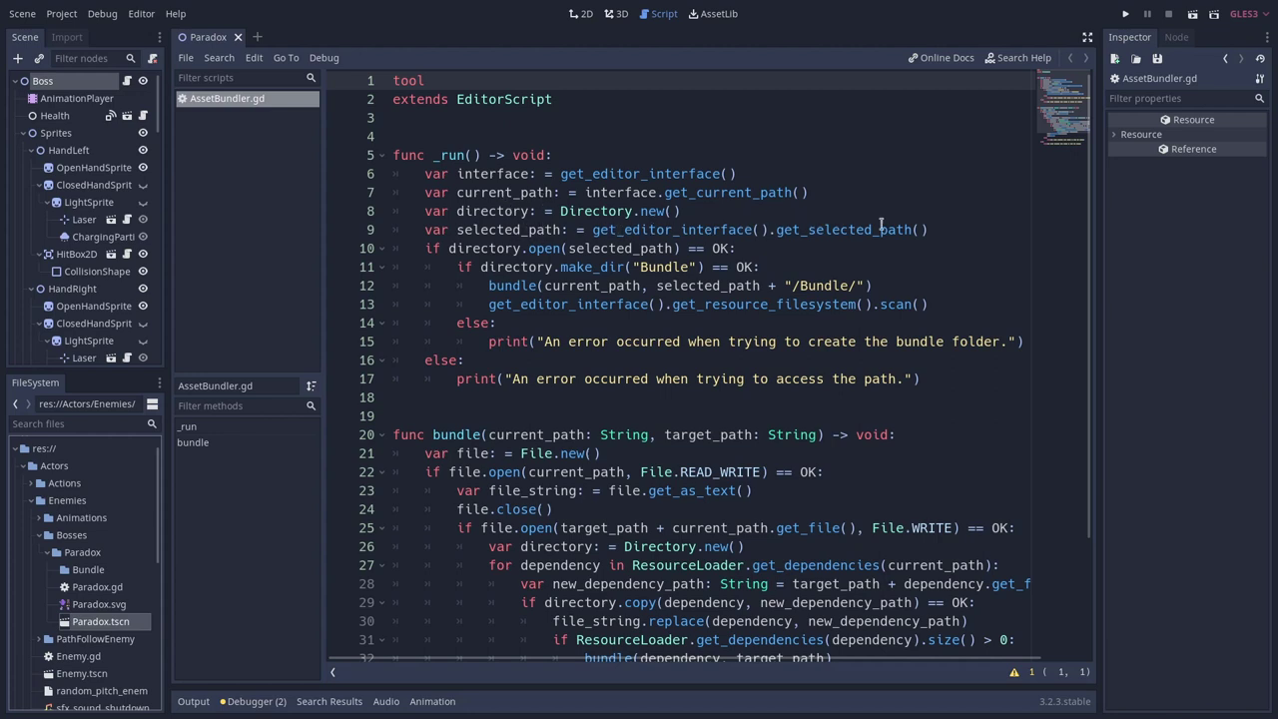
left_click(183, 61)
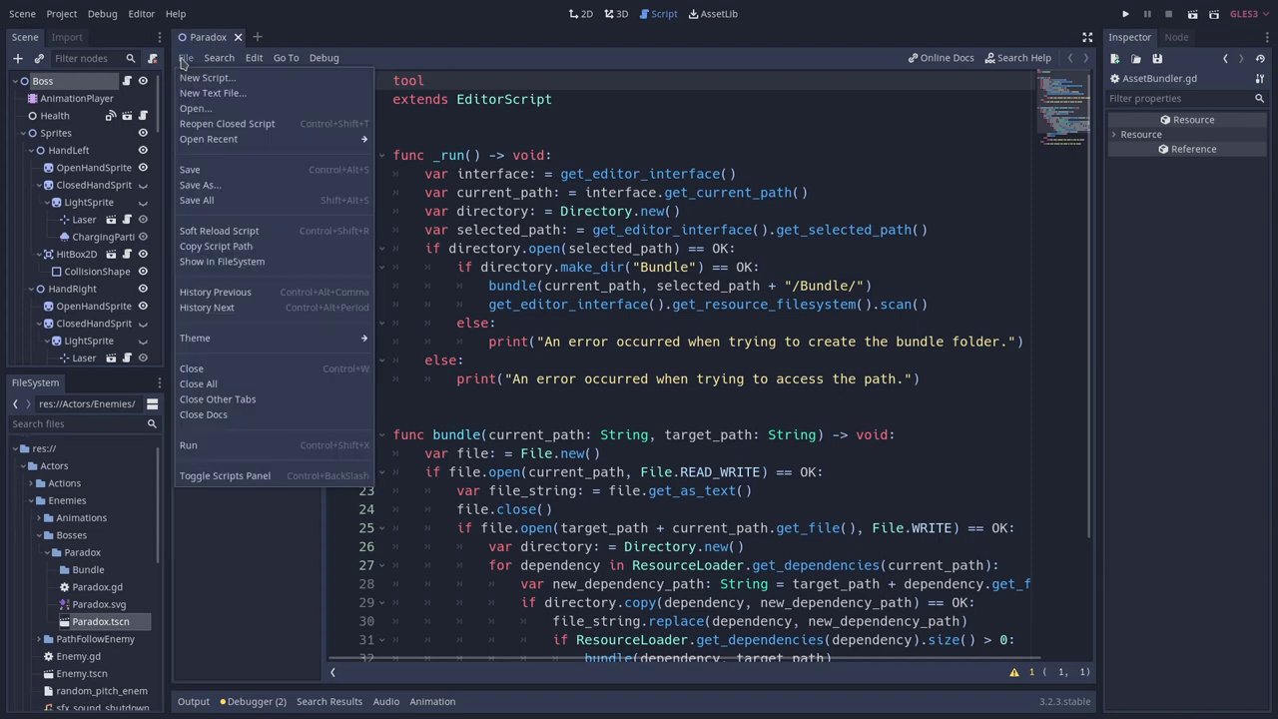
left_click(238, 445)
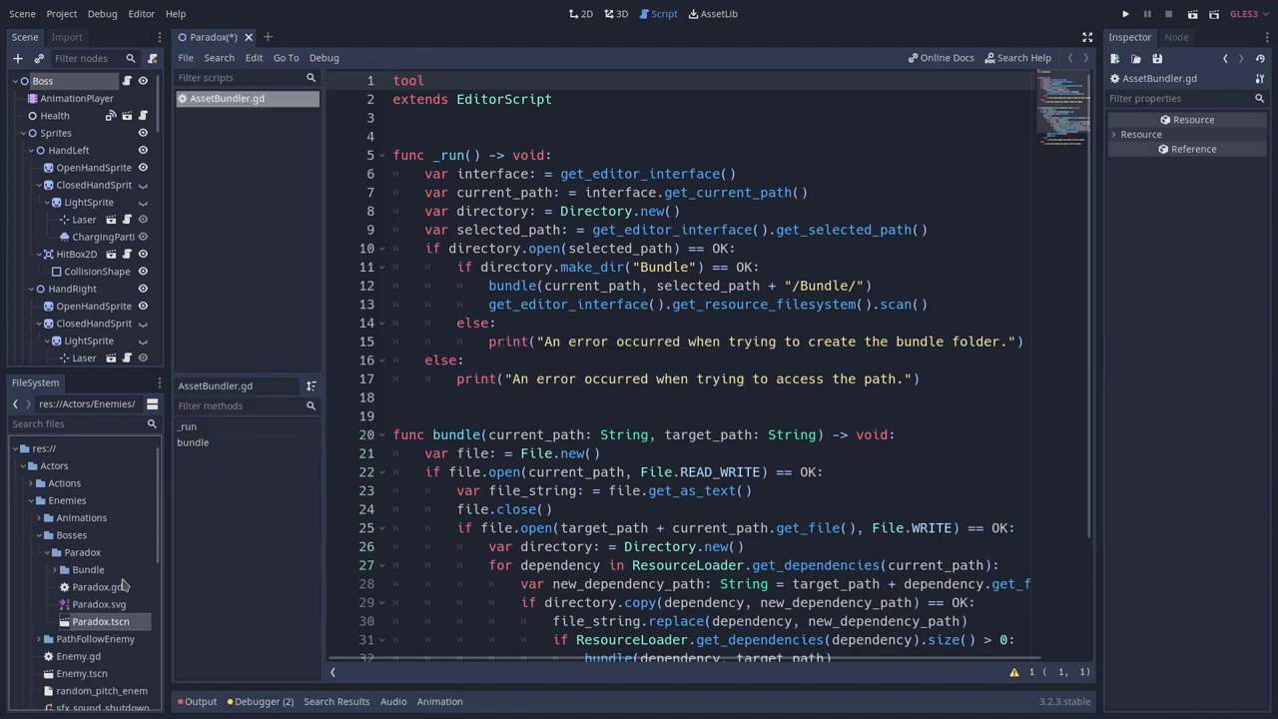
- Expand the Bundle folder inside Paradox and examine its files
left_click(72, 570)
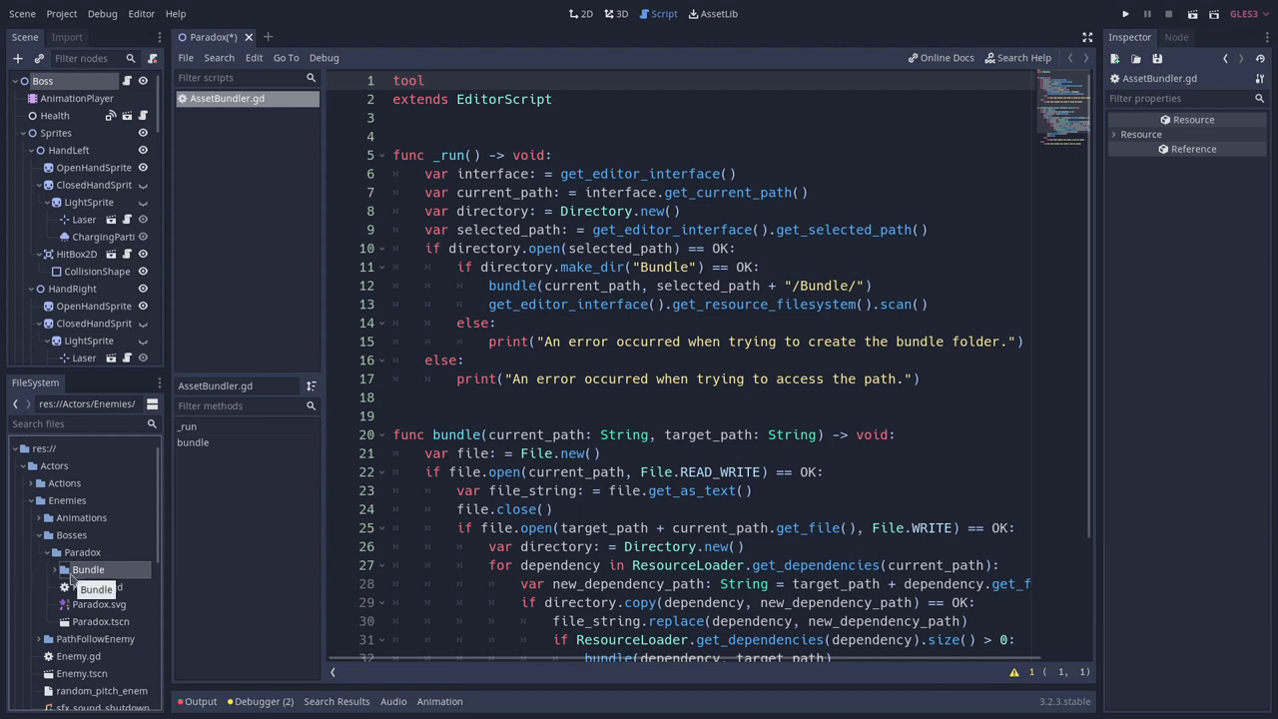
left_click(55, 569)
scroll(110, 655, "down", 3)
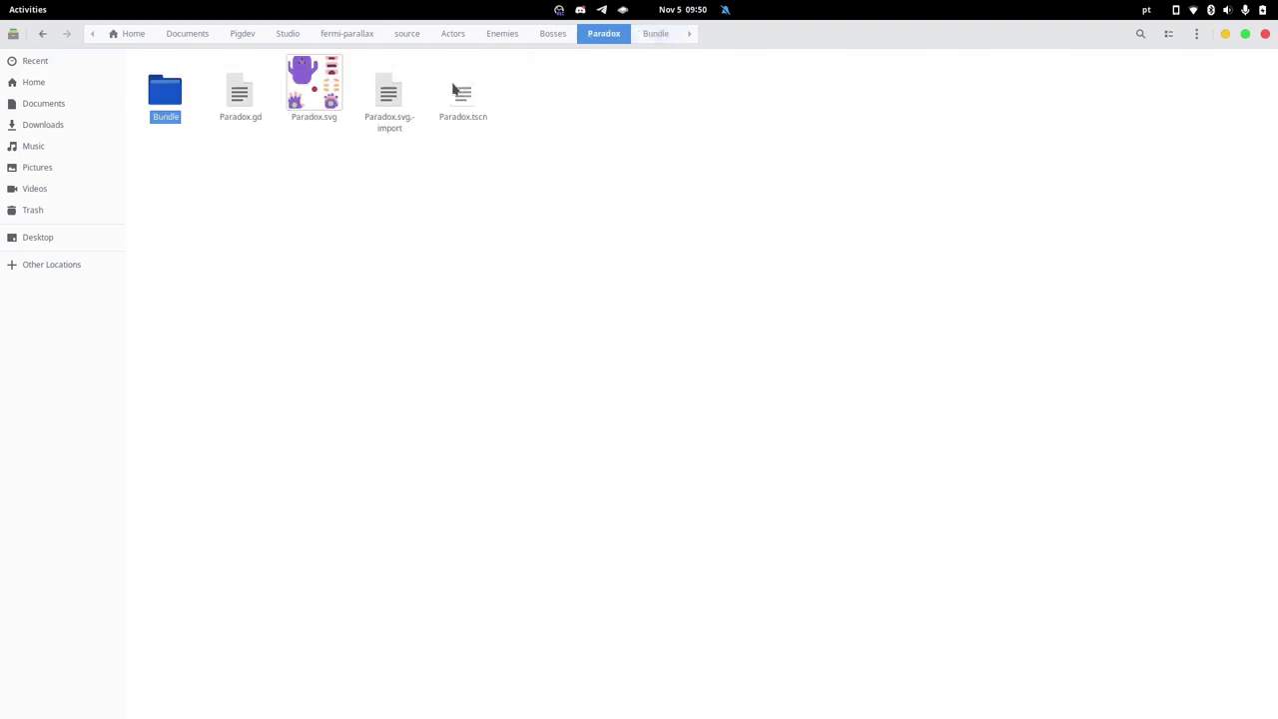
- Switch to the Godot project with the AsteroidDodging scene and show its res:// folder in the file manager
key("super")
left_click(429, 205)
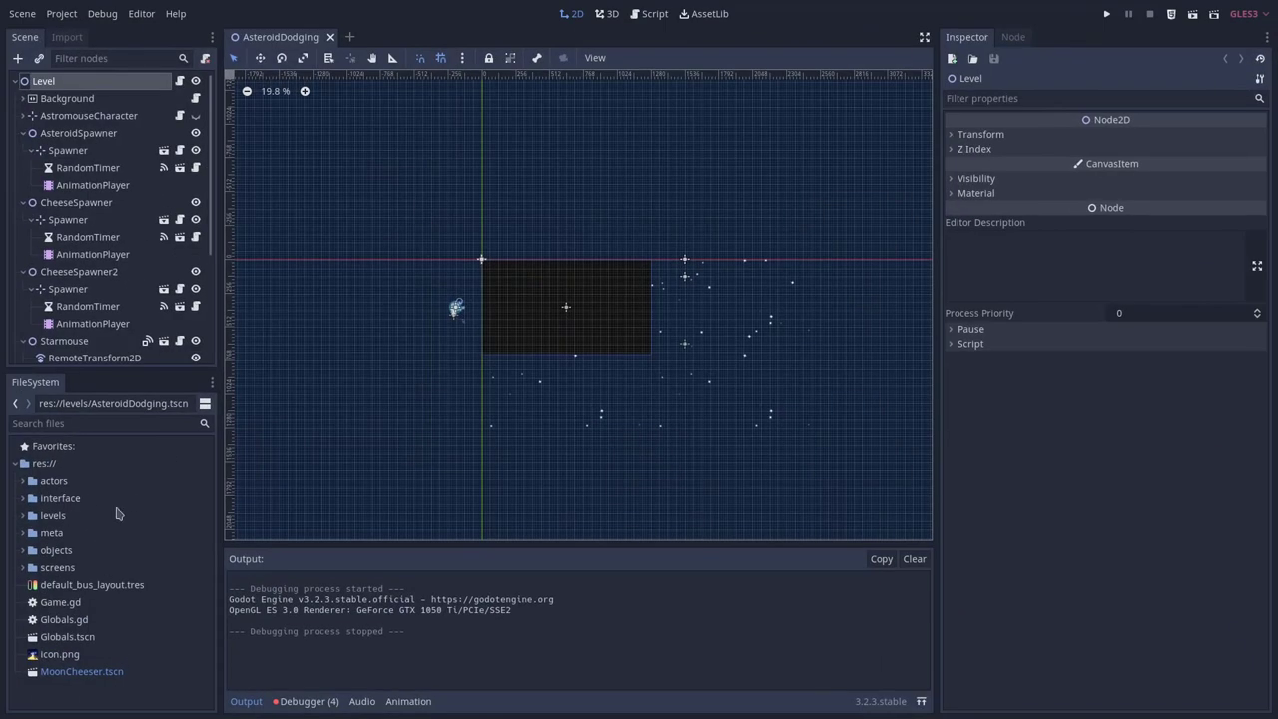
left_click(61, 467)
right_click(63, 469)
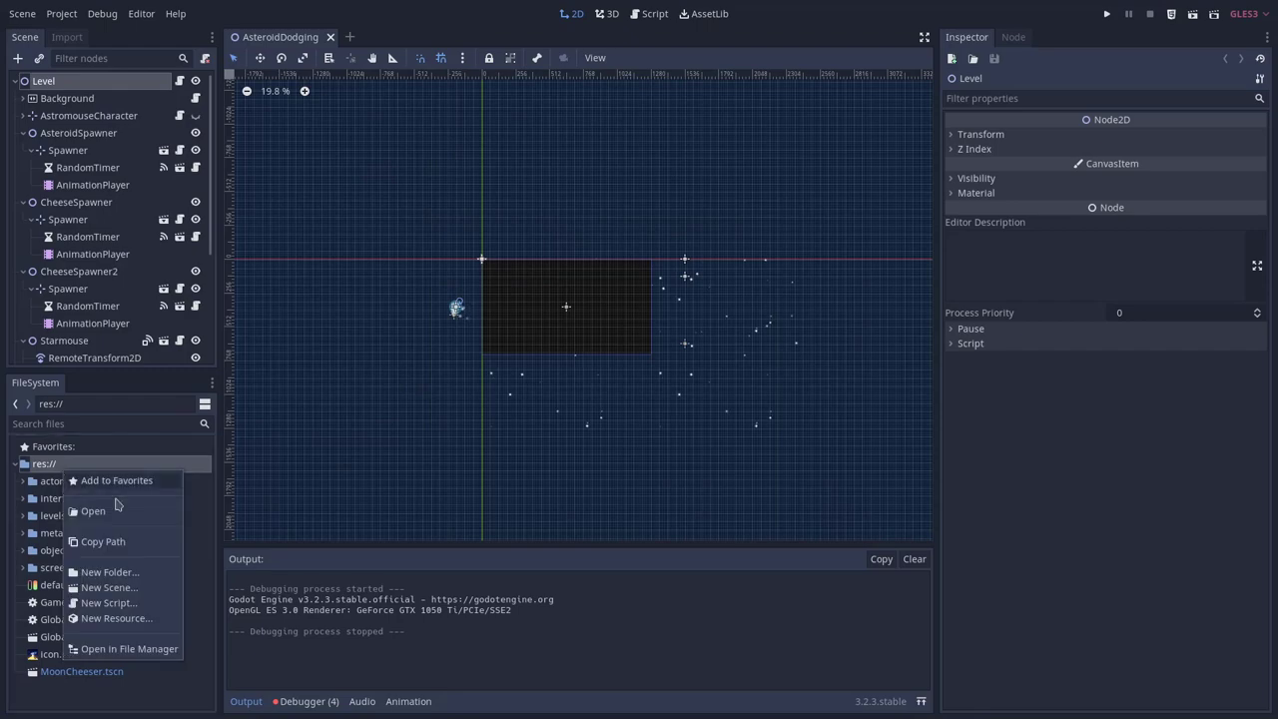
left_click(142, 647)
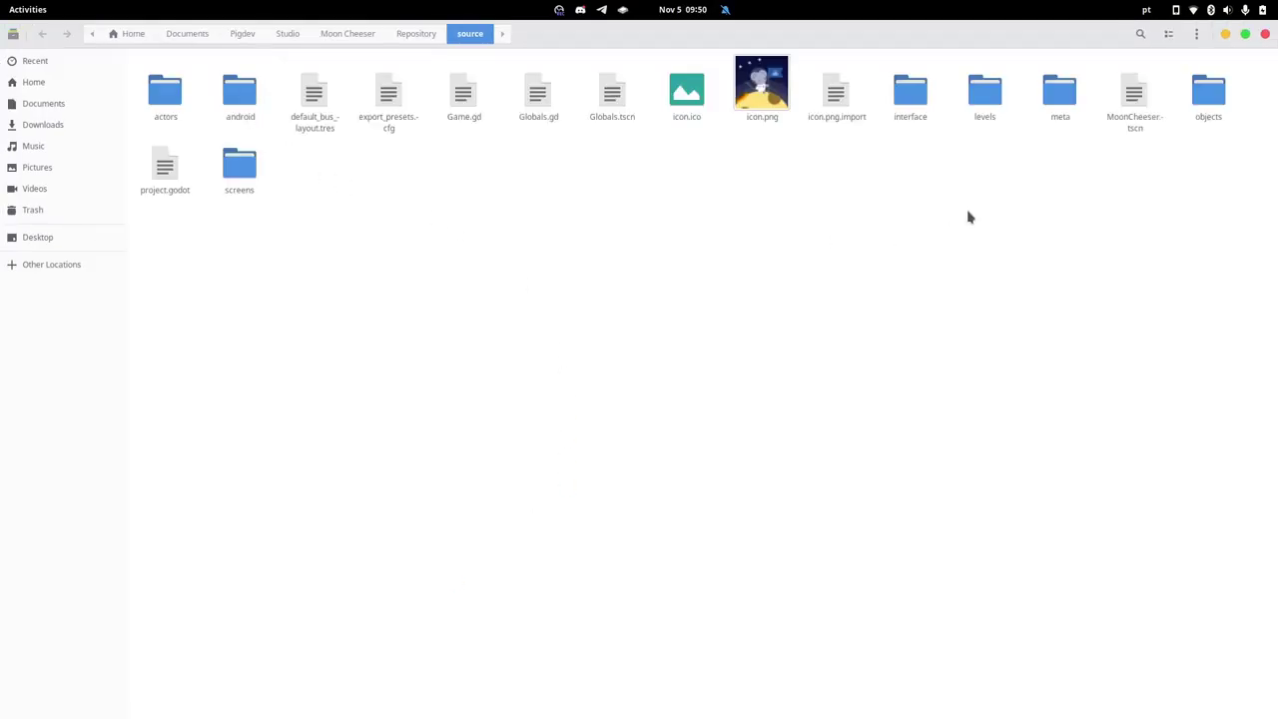
- Create a folder named paradox inside Moon Cheeser's actors folder and open it
double_click(1198, 104)
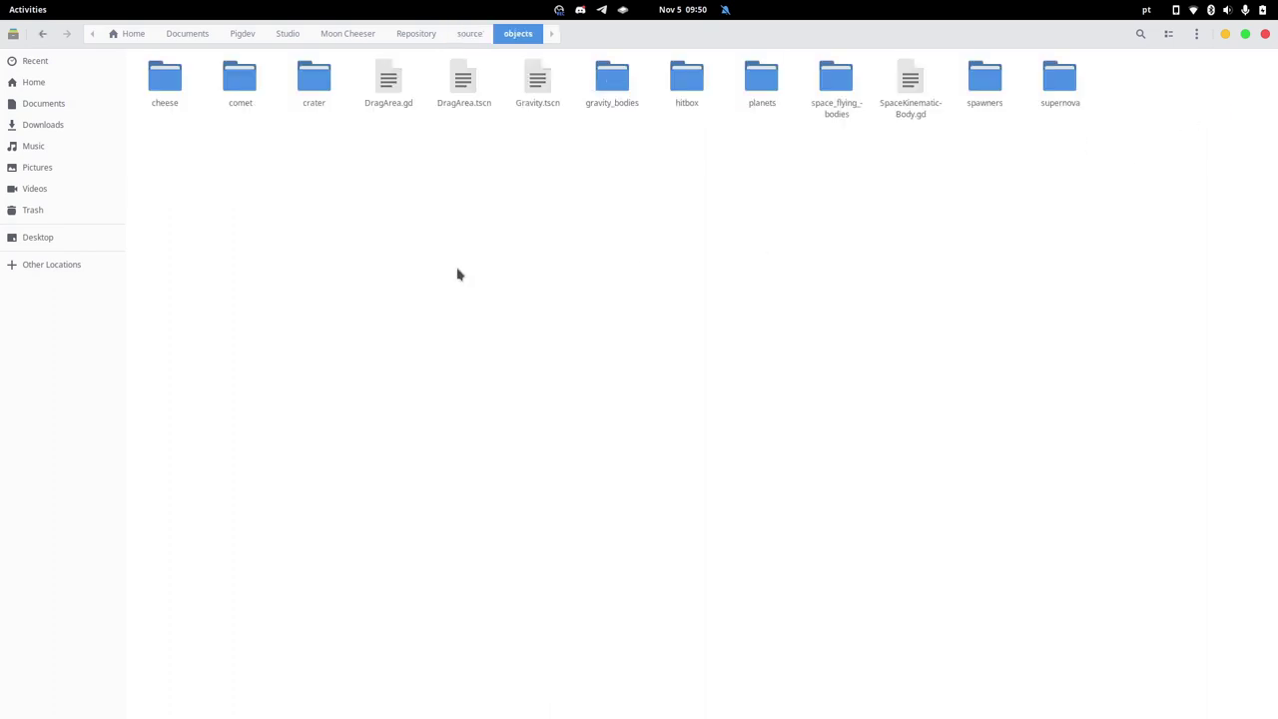
left_click(469, 35)
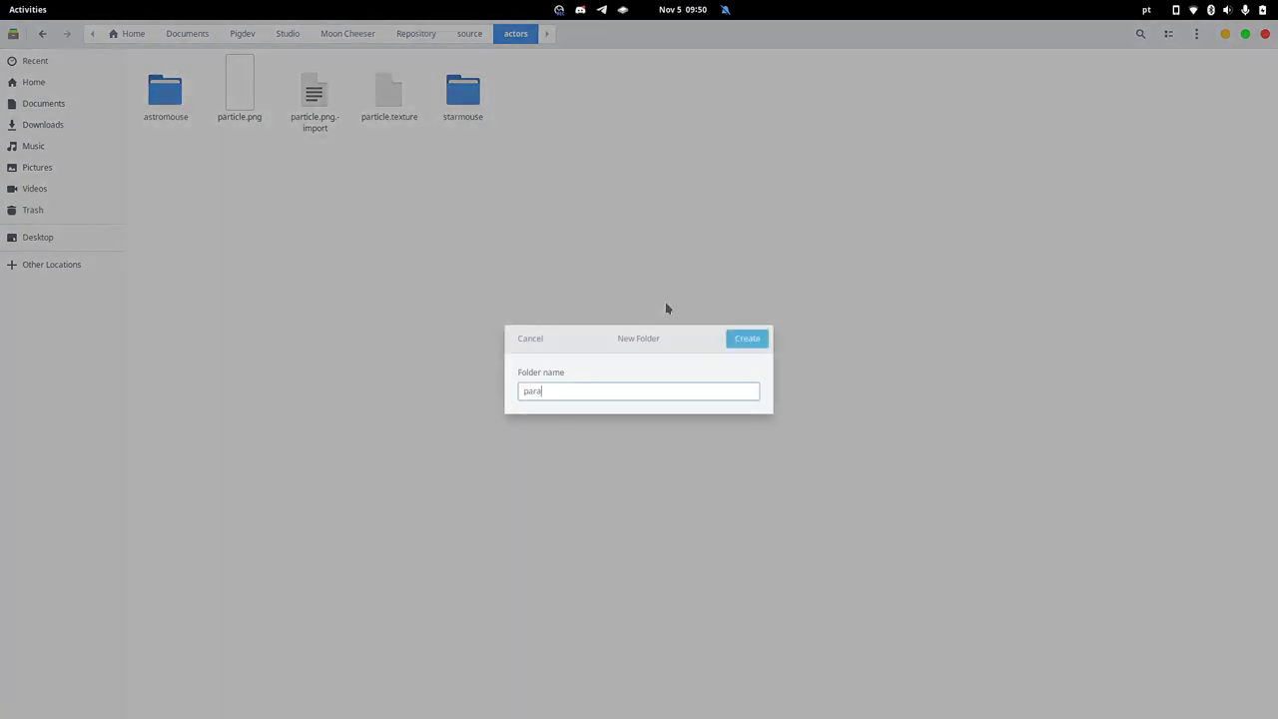
key("Return")
key("Return")
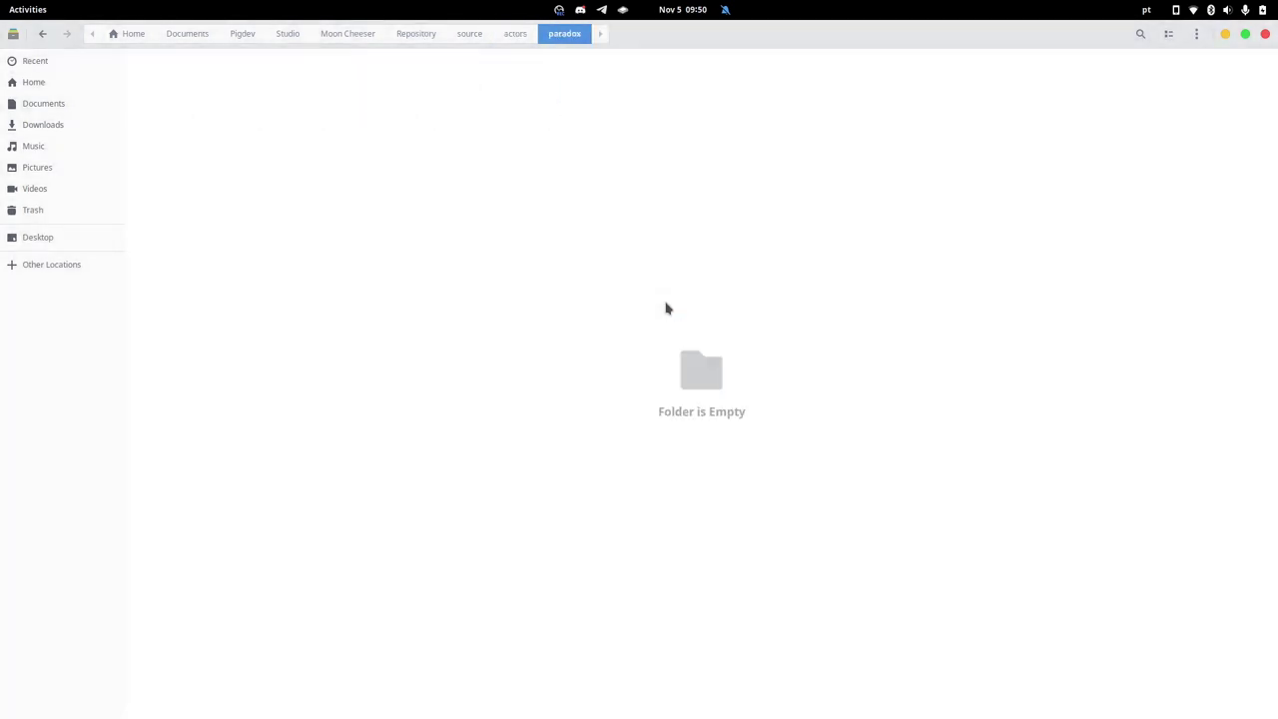
- Paste the Bundle folder into paradox and transfer all of its files directly into the paradox folder
key("ctrl+v")
double_click(167, 80)
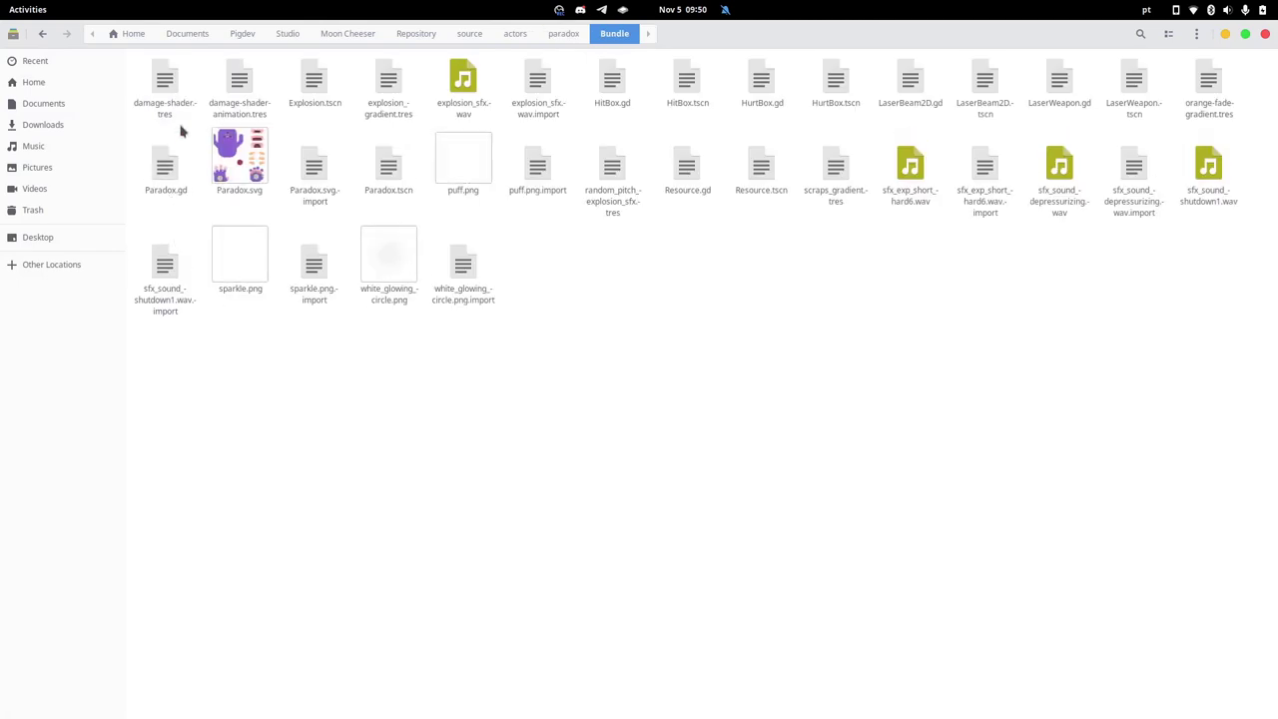
key("ctrl+a")
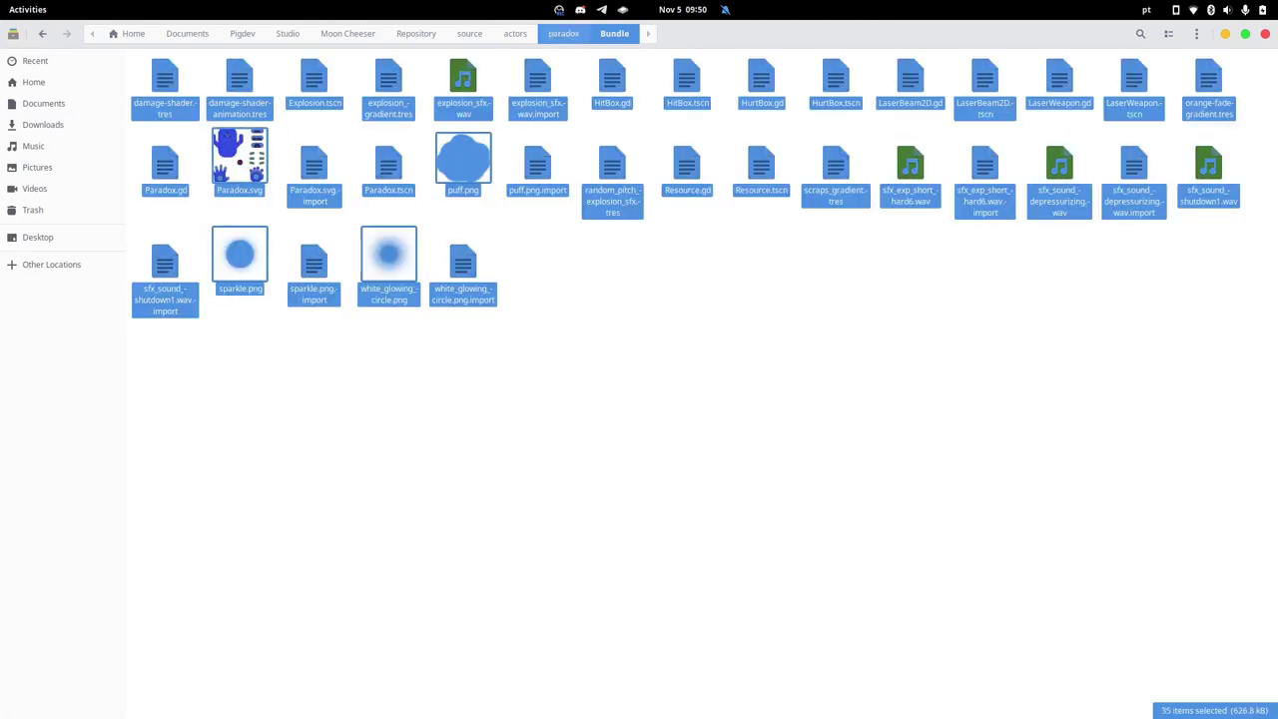
left_click(561, 33)
key("ctrl+v")
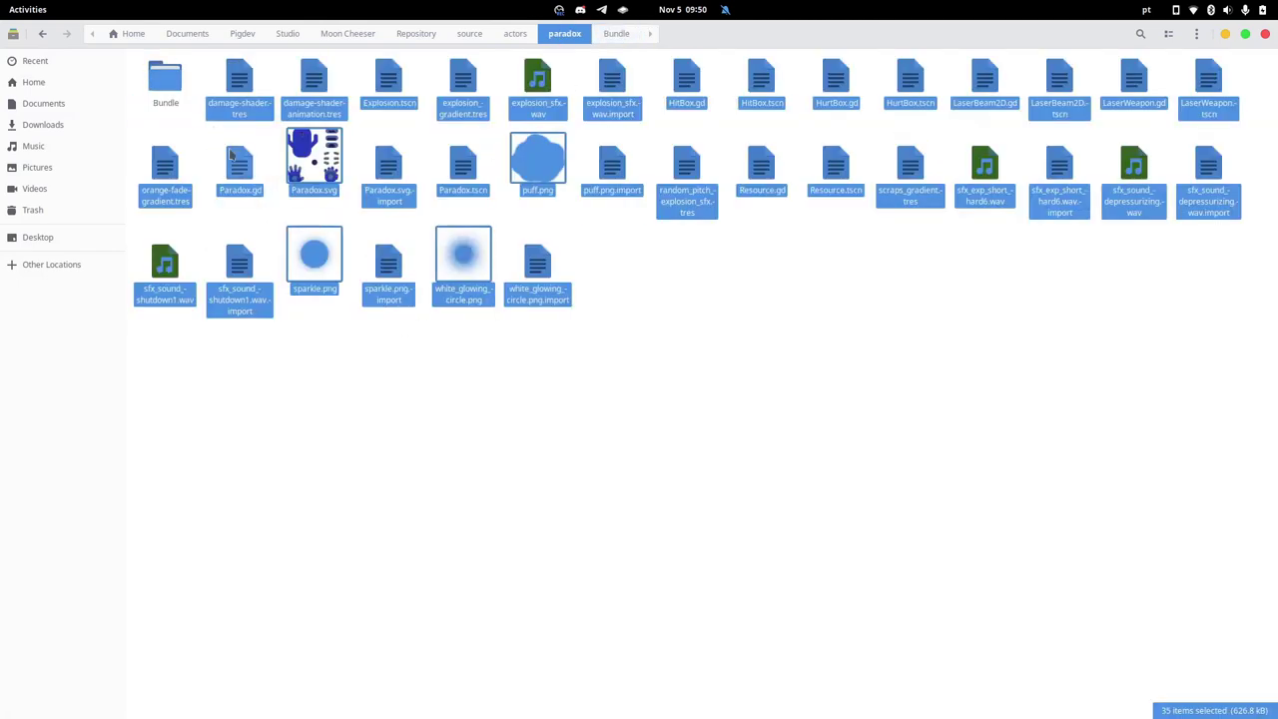
- Permanently delete the Bundle folder inside paradox
right_click(167, 94)
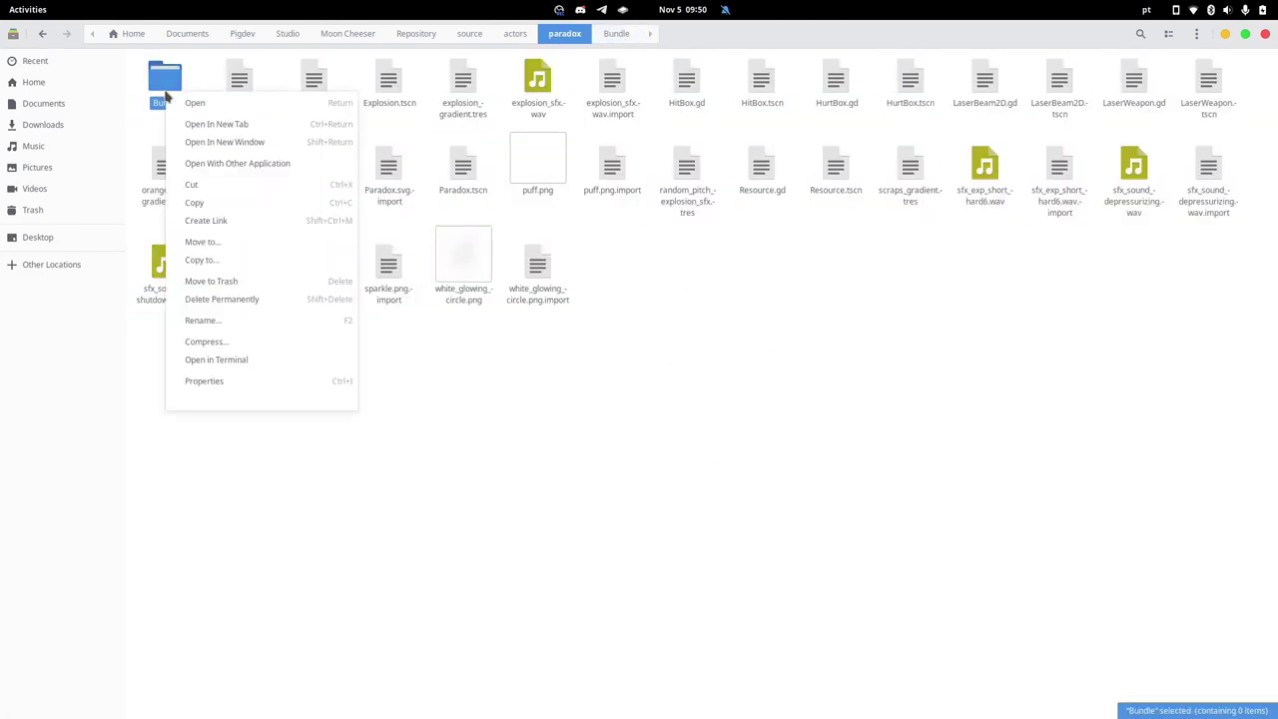
left_click(282, 299)
left_click(738, 409)
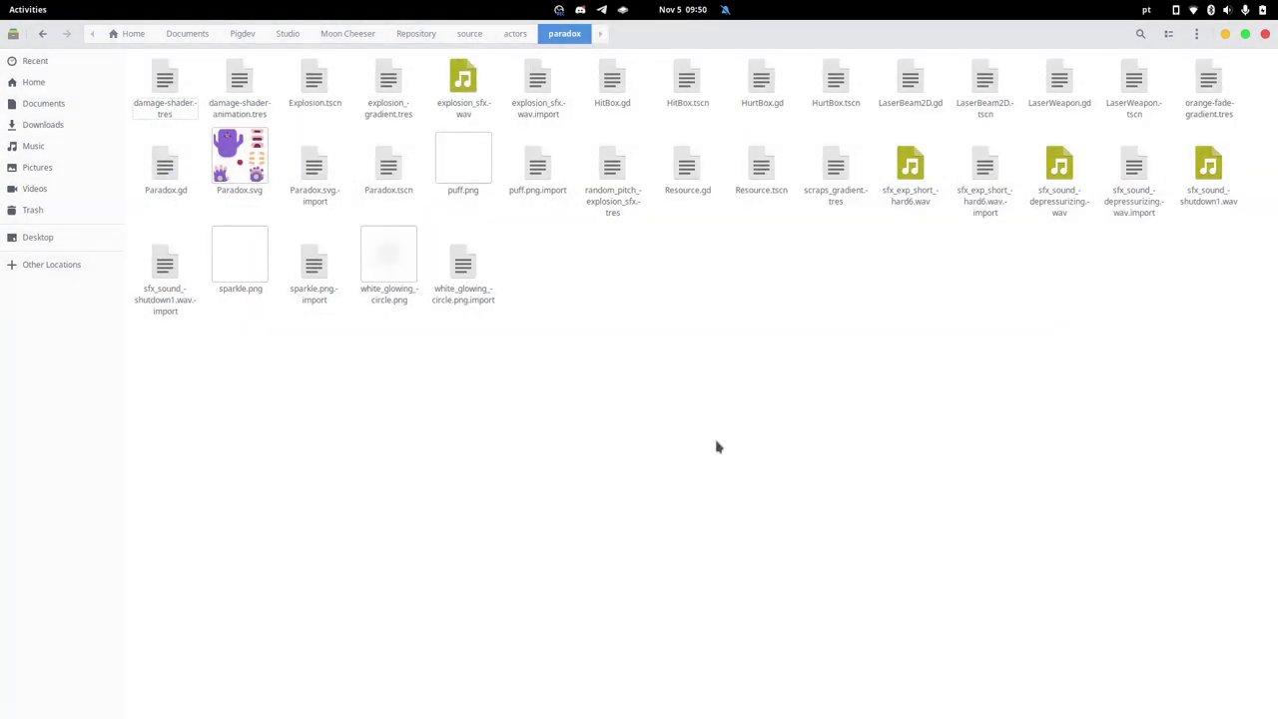
- Switch to the Godot project with the AsteroidDodging scene and expand the actors and paradox folders in its project files
key("super")
left_click(873, 471)
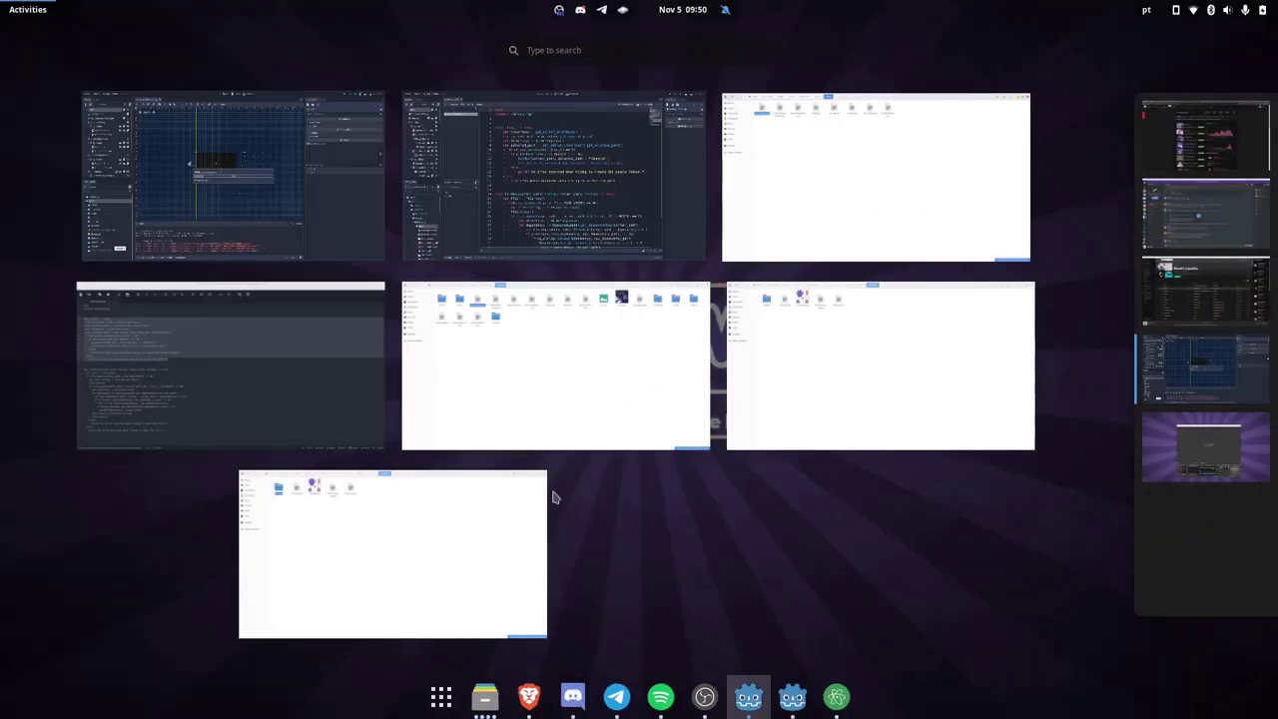
left_click(1034, 284)
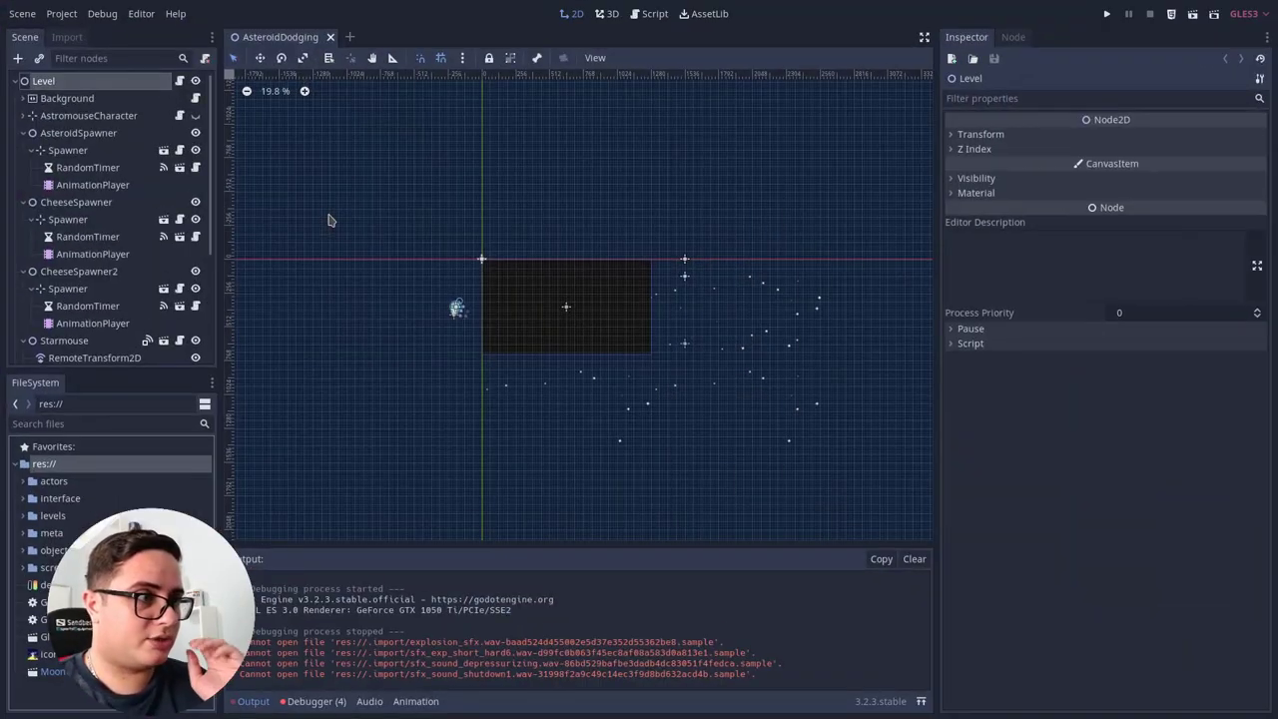
left_click(24, 483)
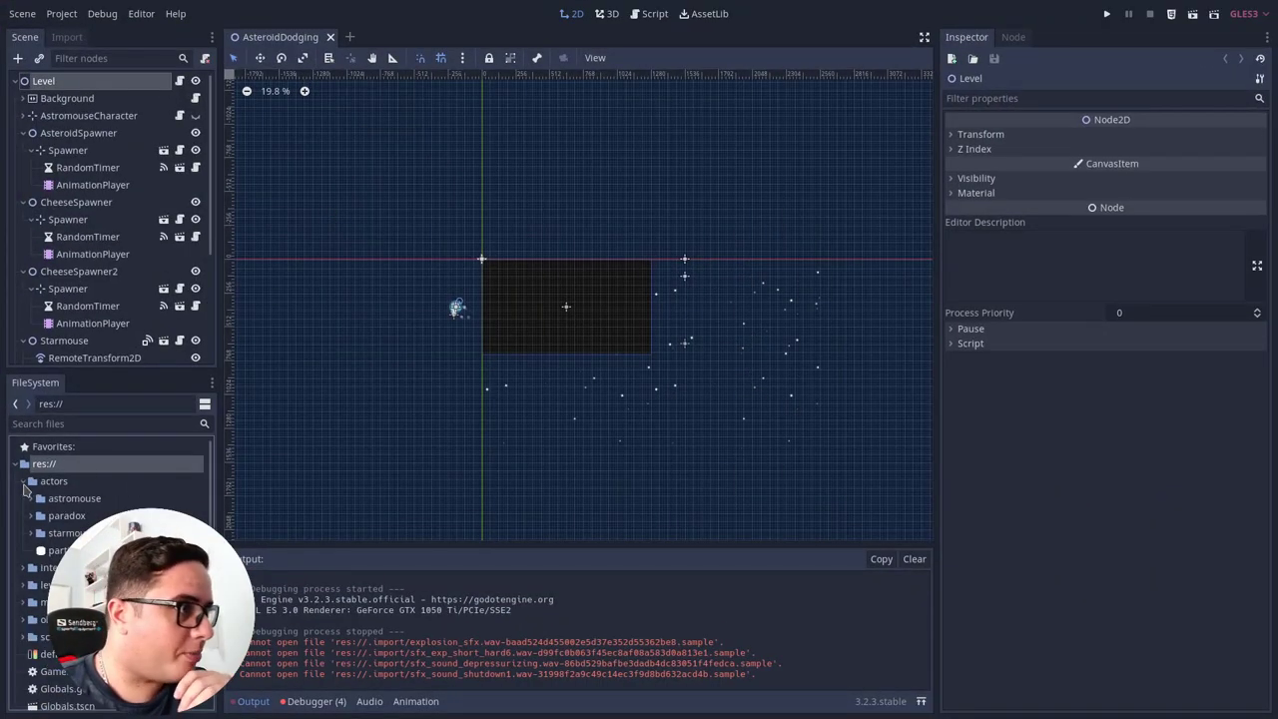
left_click(40, 517)
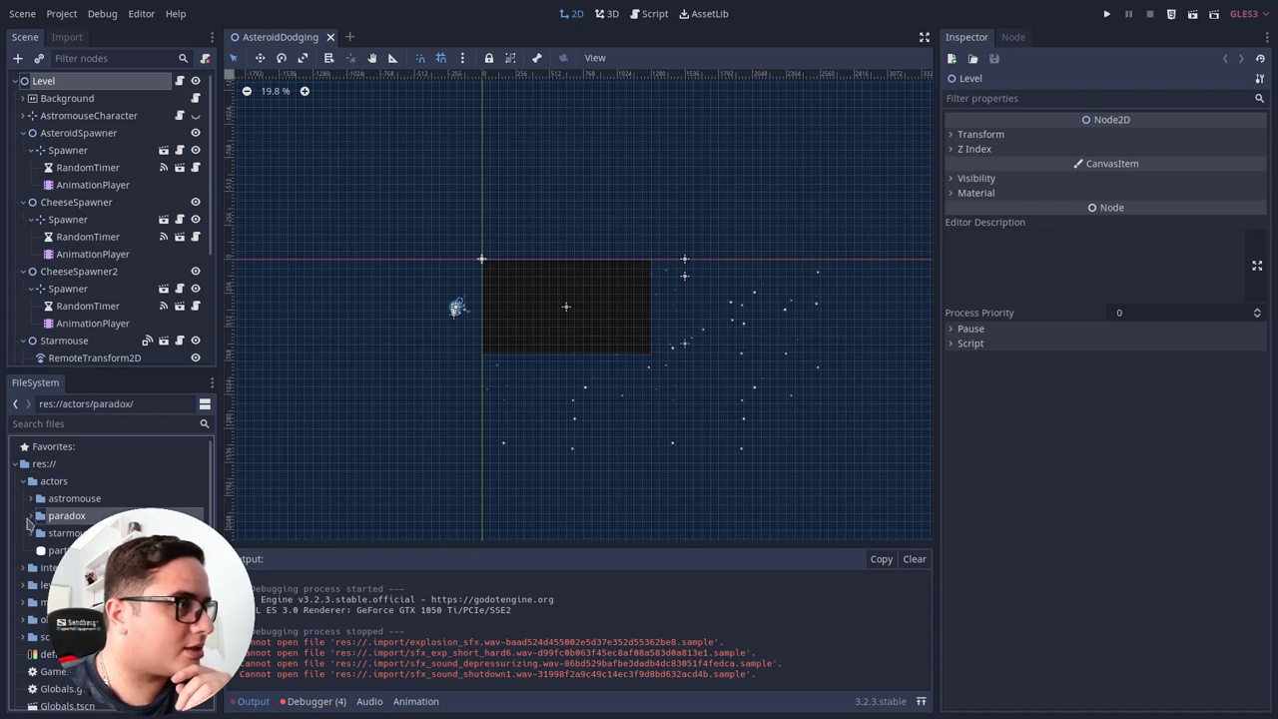
left_click(31, 517)
- Try to open Paradox.tscn, examine its missing dependencies and their paths, and dismiss the dialogs
scroll(100, 519, "down", 5)
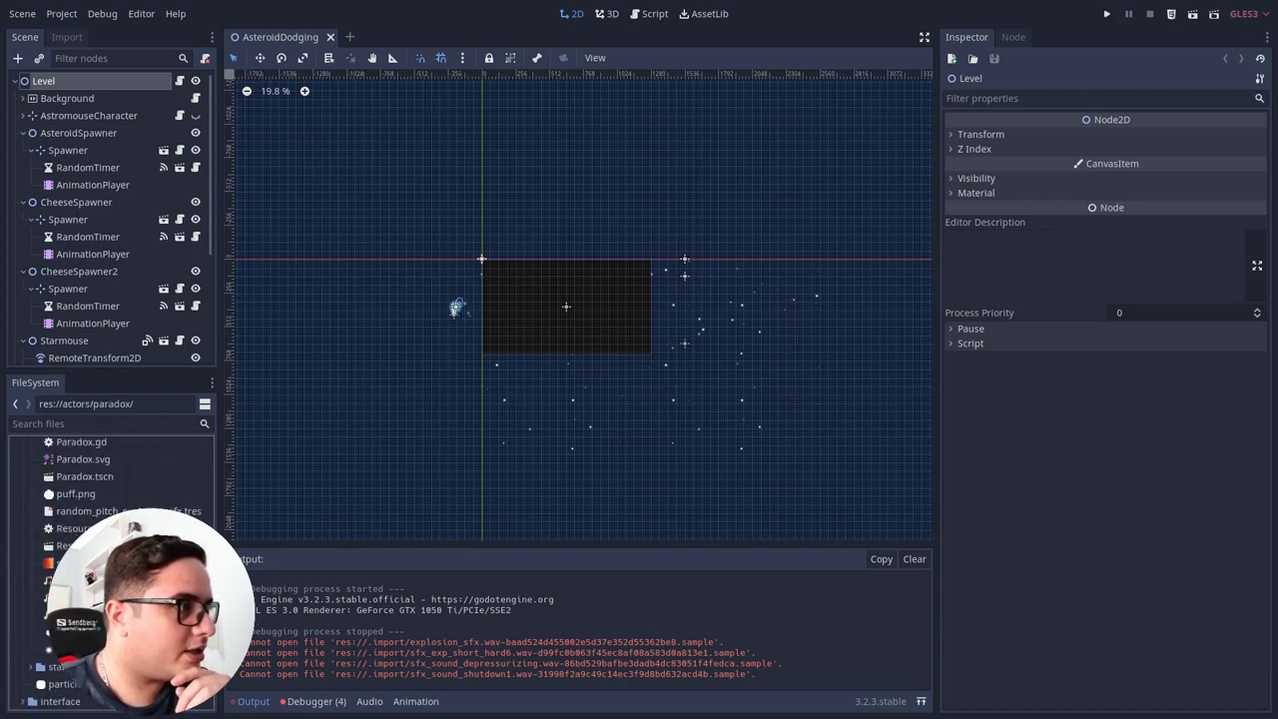
scroll(110, 519, "up", 1)
double_click(85, 509)
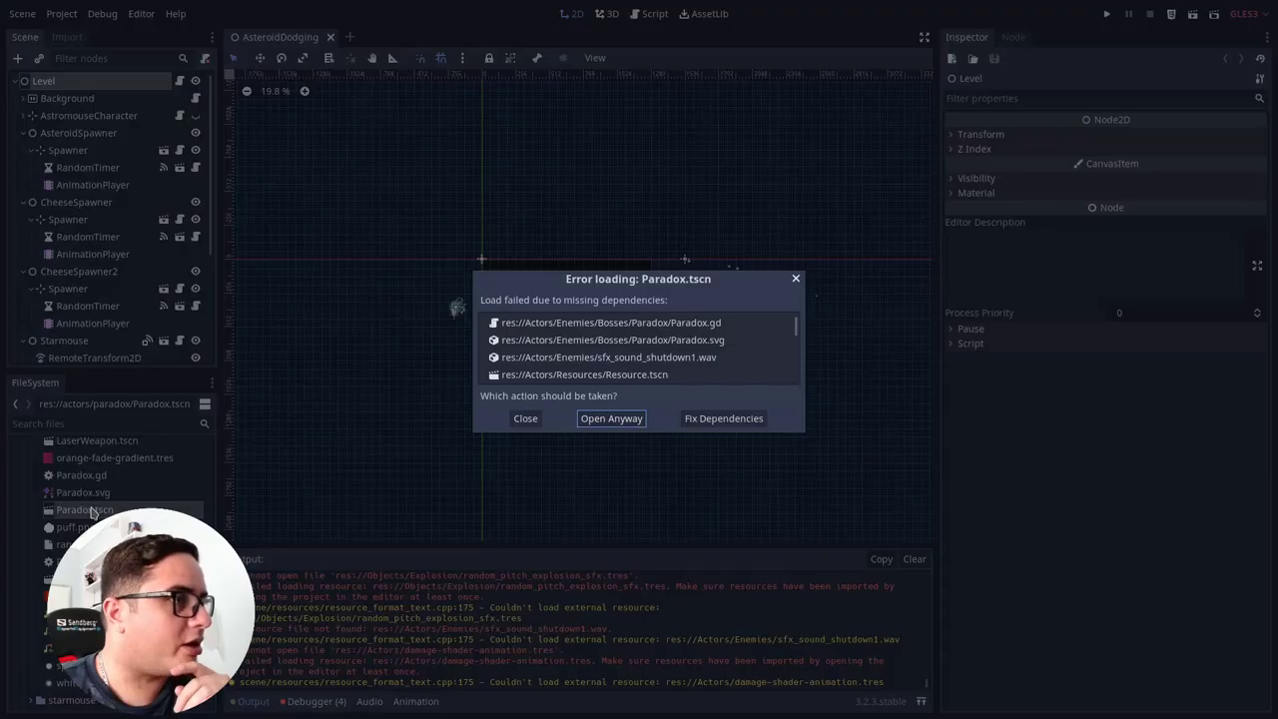
left_click_drag(797, 327, 797, 372)
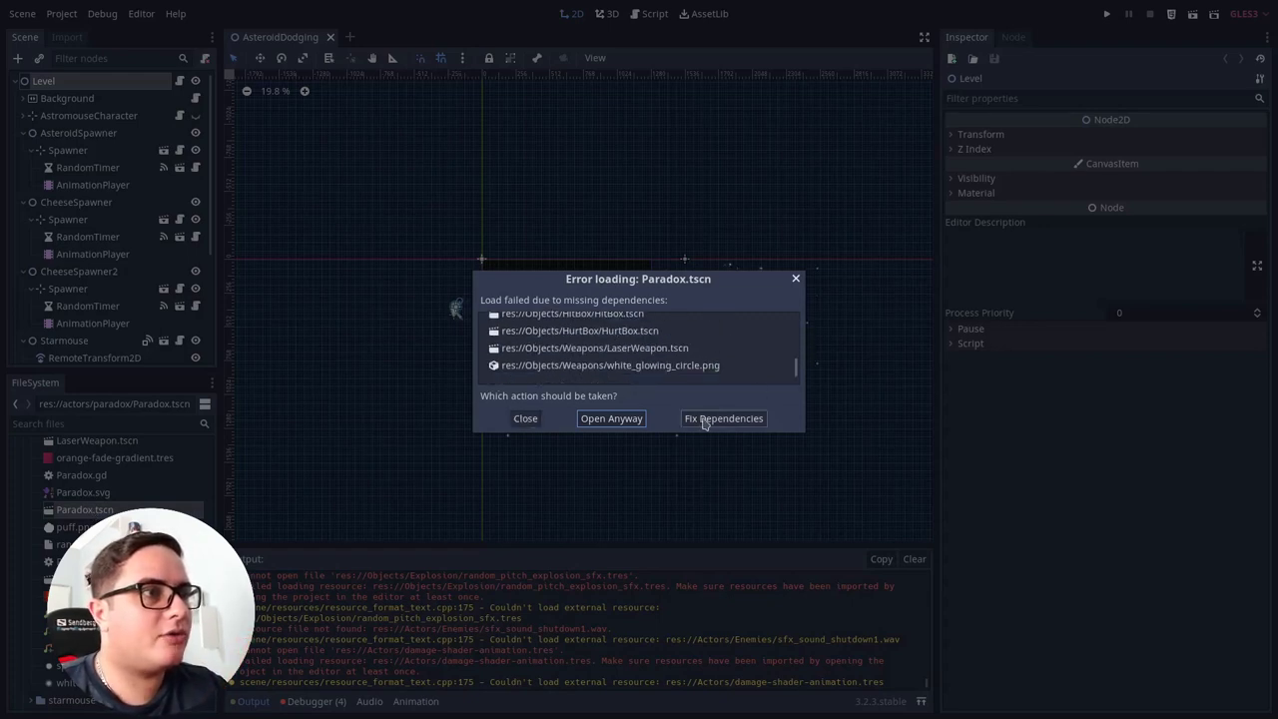
left_click(707, 420)
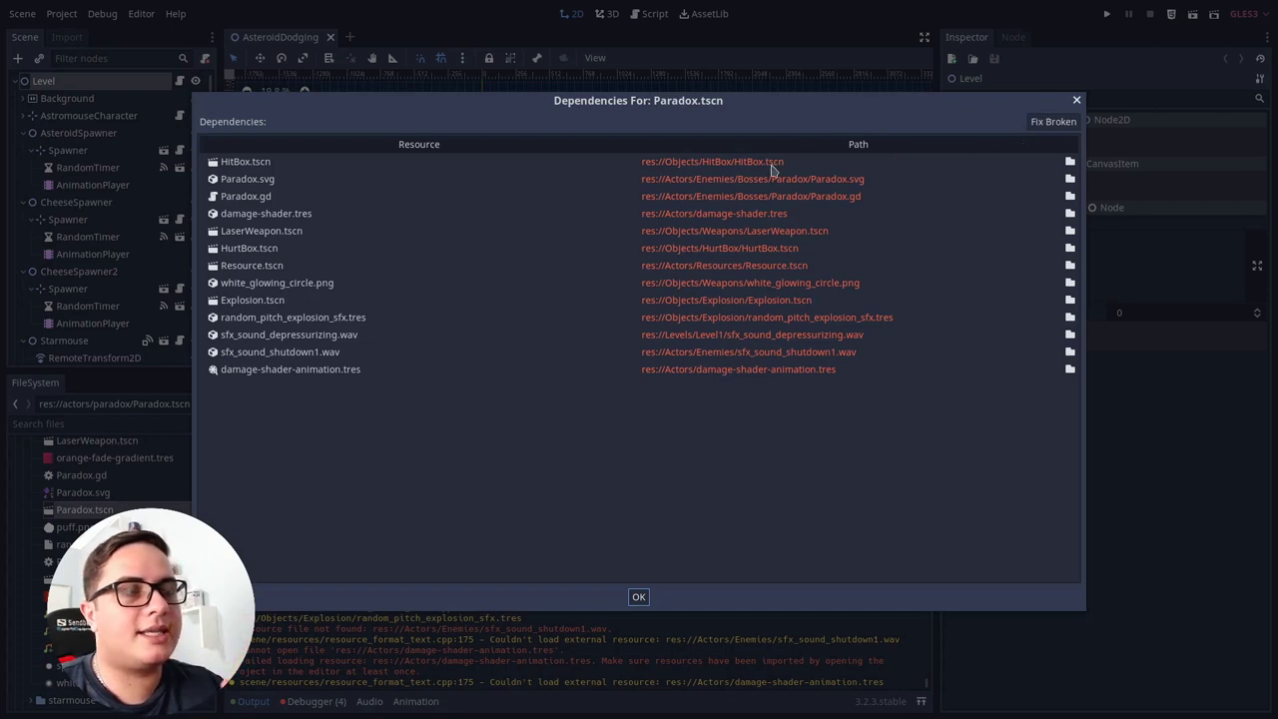
left_click(639, 597)
left_click(526, 419)
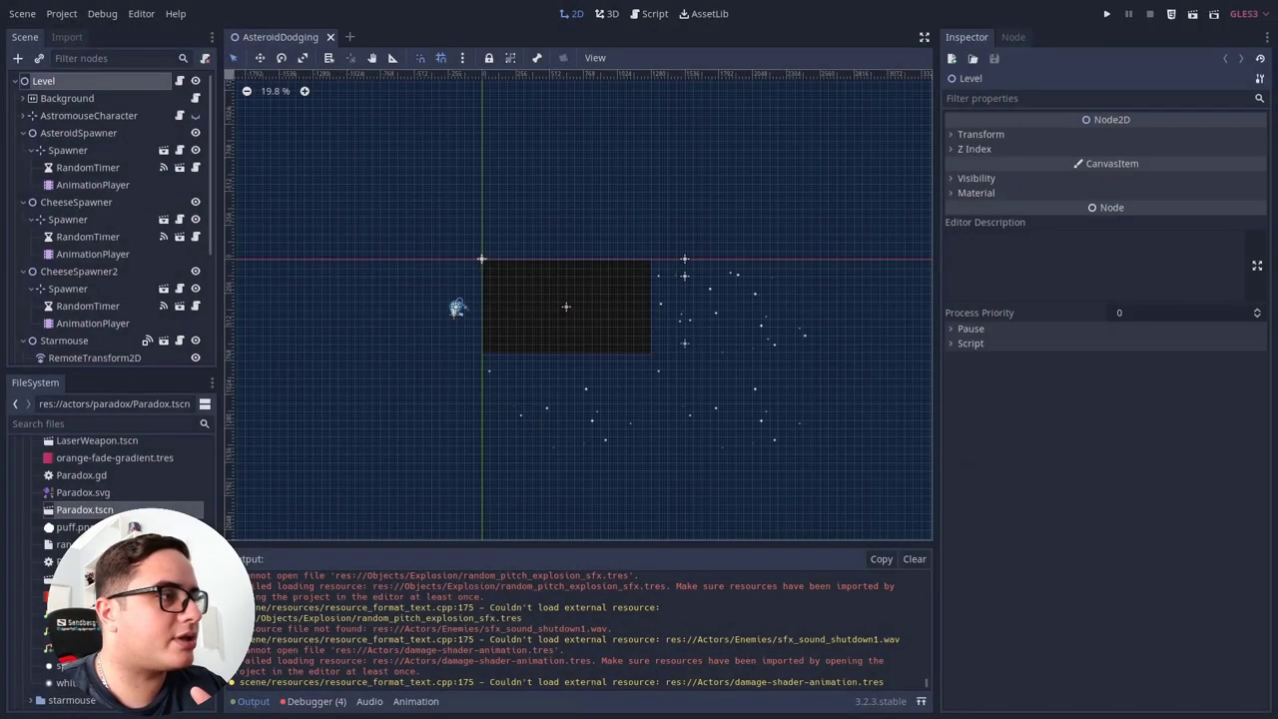
- Switch to the godot-tools project's tools folder in the file manager and copy DependencyFixer.gd
scroll(110, 559, "up", 3)
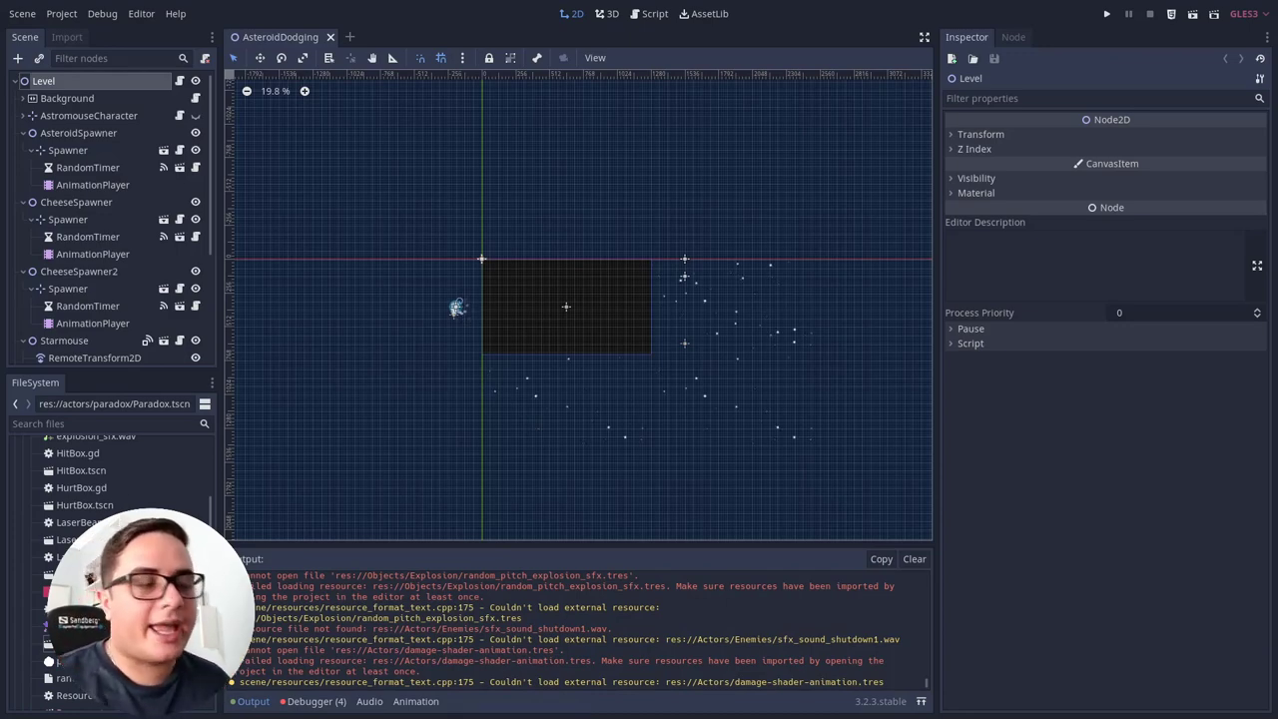
scroll(110, 559, "up", 5)
left_click(66, 516)
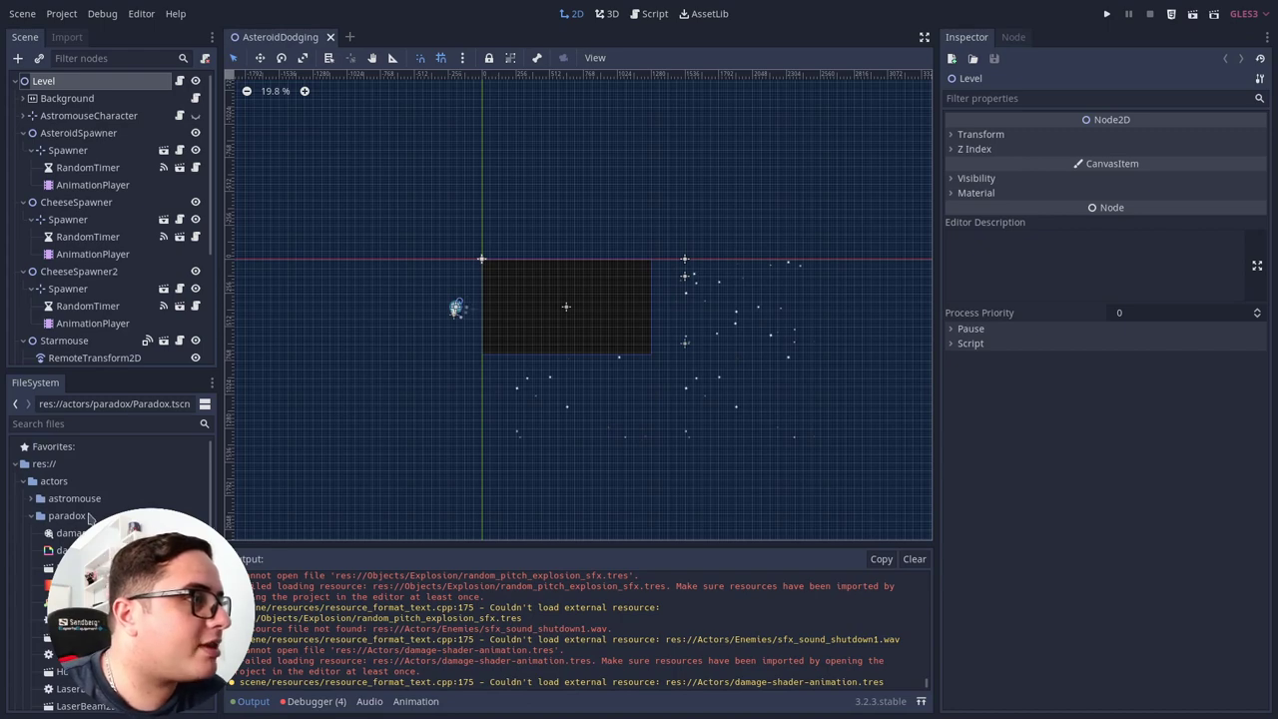
key("super")
left_click(389, 501)
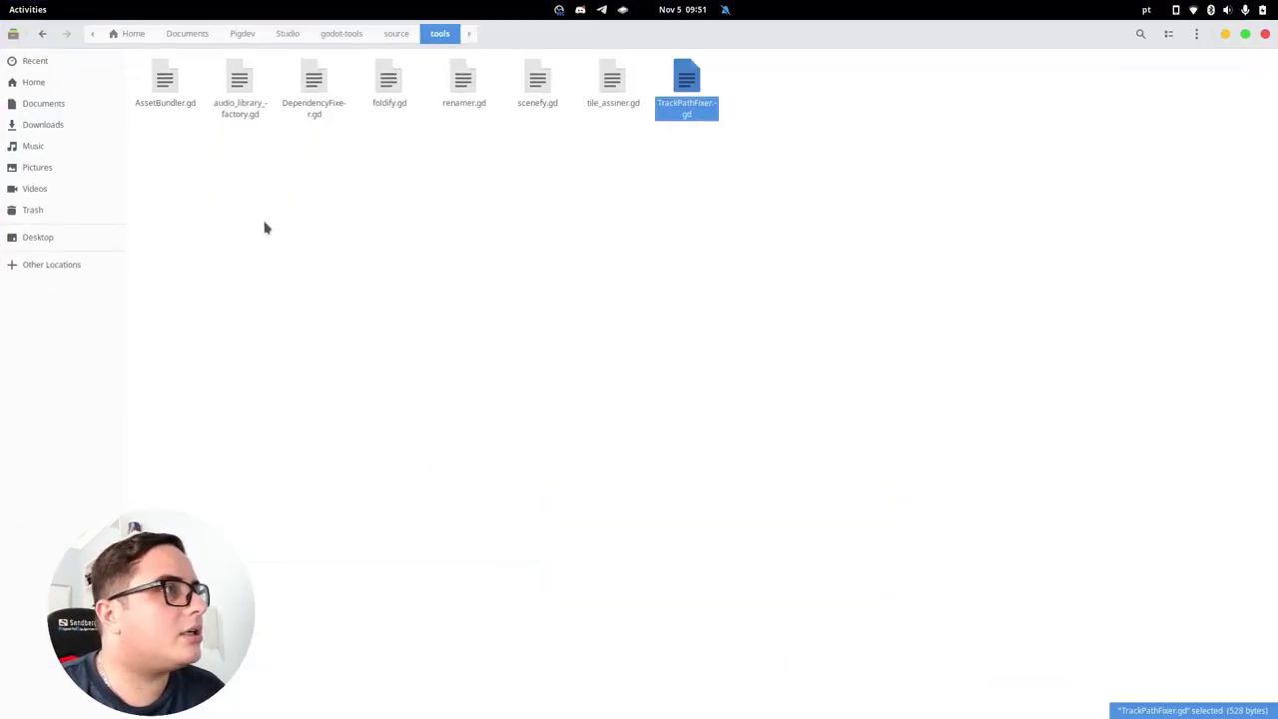
right_click(310, 112)
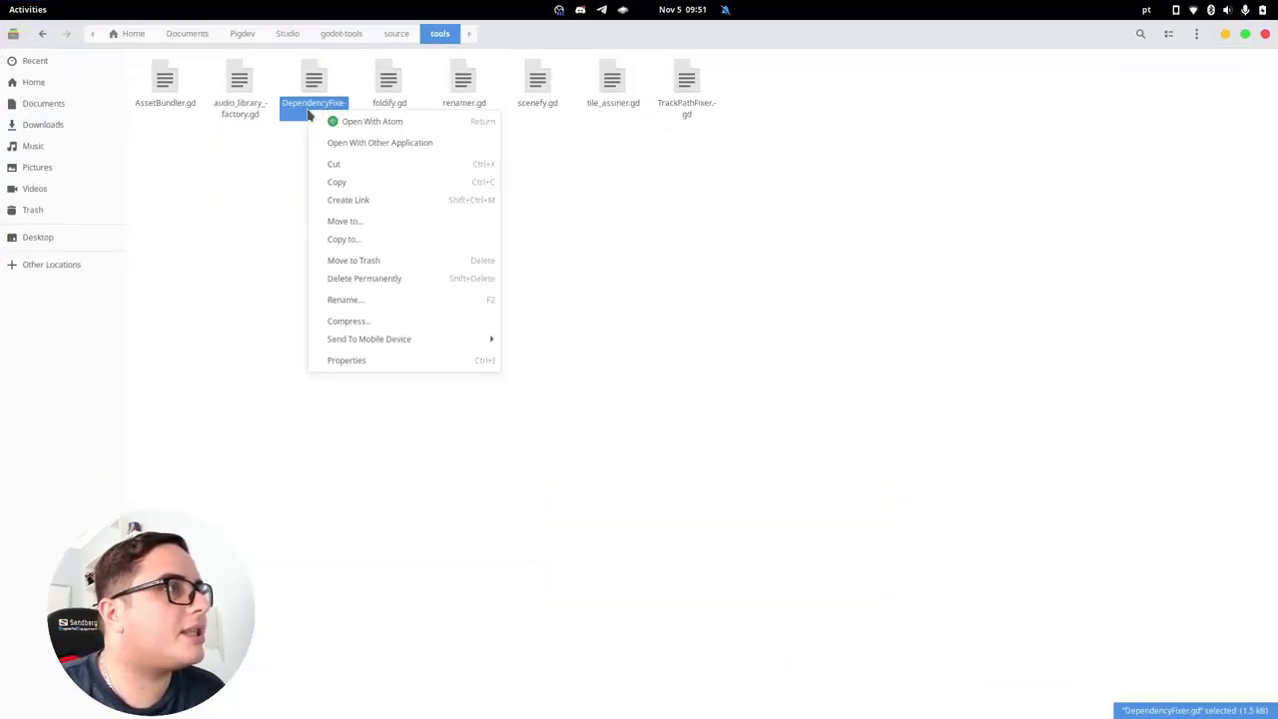
left_click(406, 240)
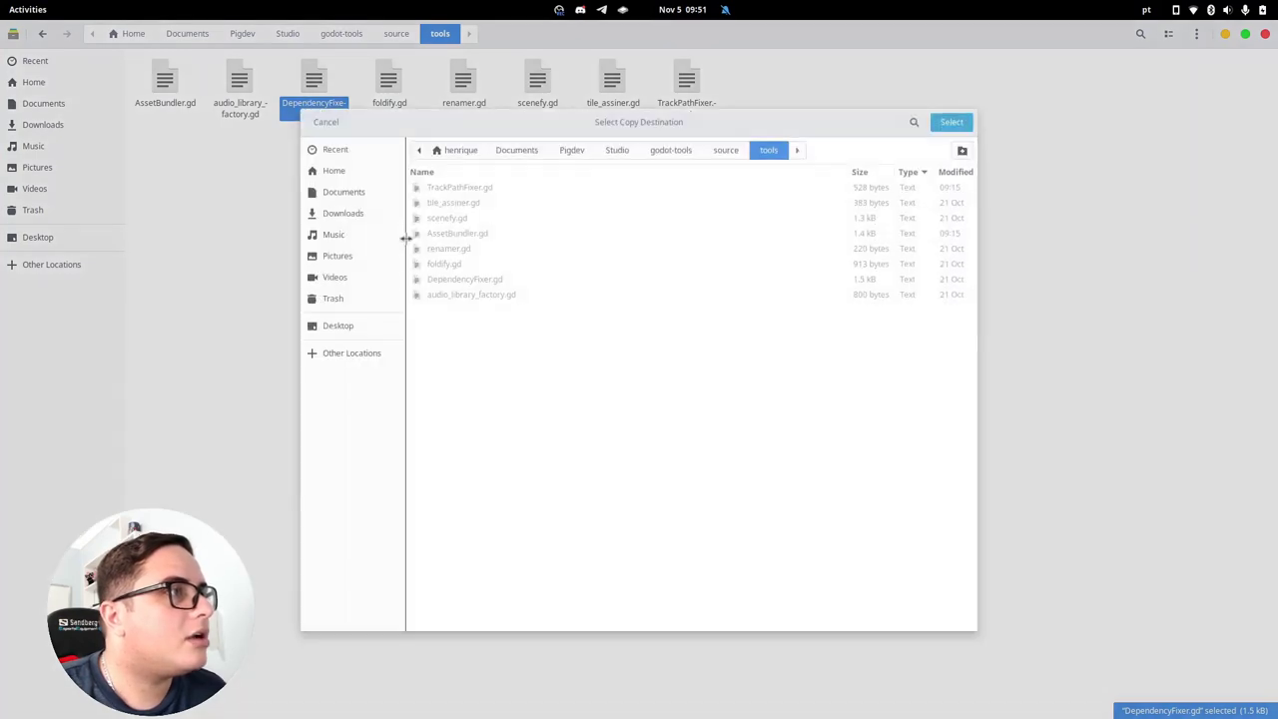
left_click(322, 124)
right_click(320, 118)
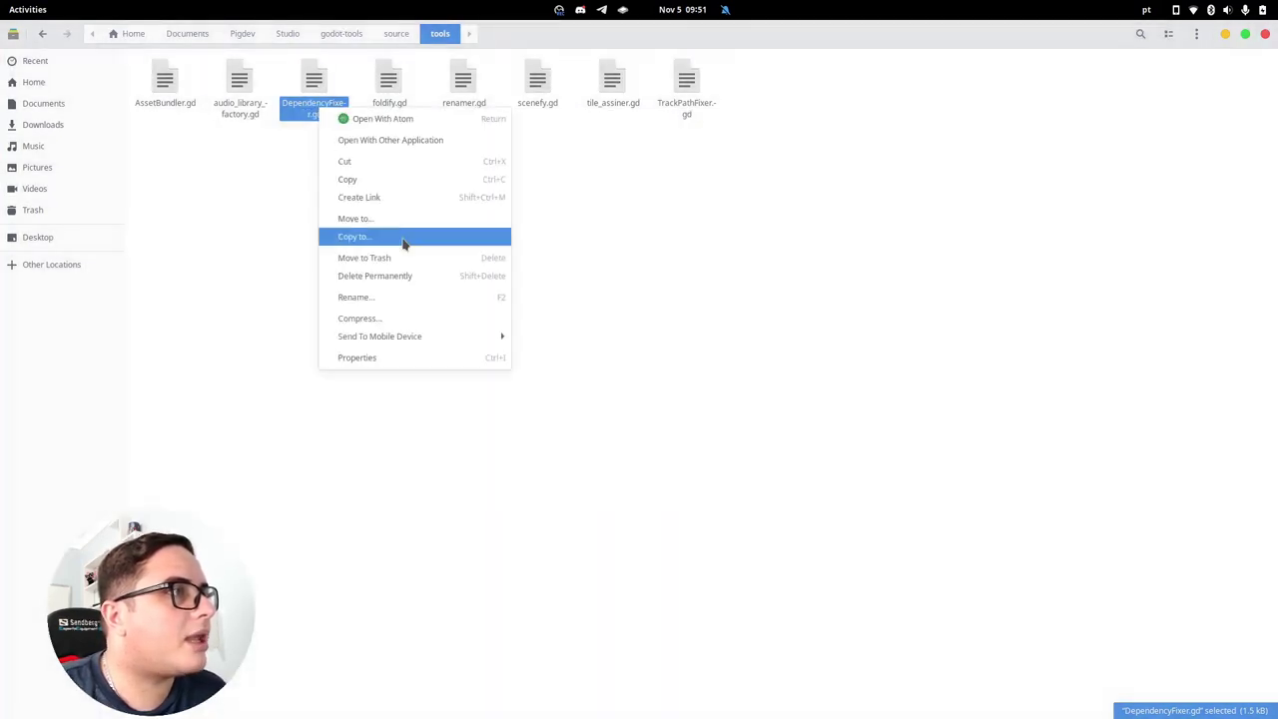
left_click(393, 180)
- Paste DependencyFixer.gd into Moon Cheeser's source folder in the file manager
key("super")
left_click(299, 329)
left_click(85, 468)
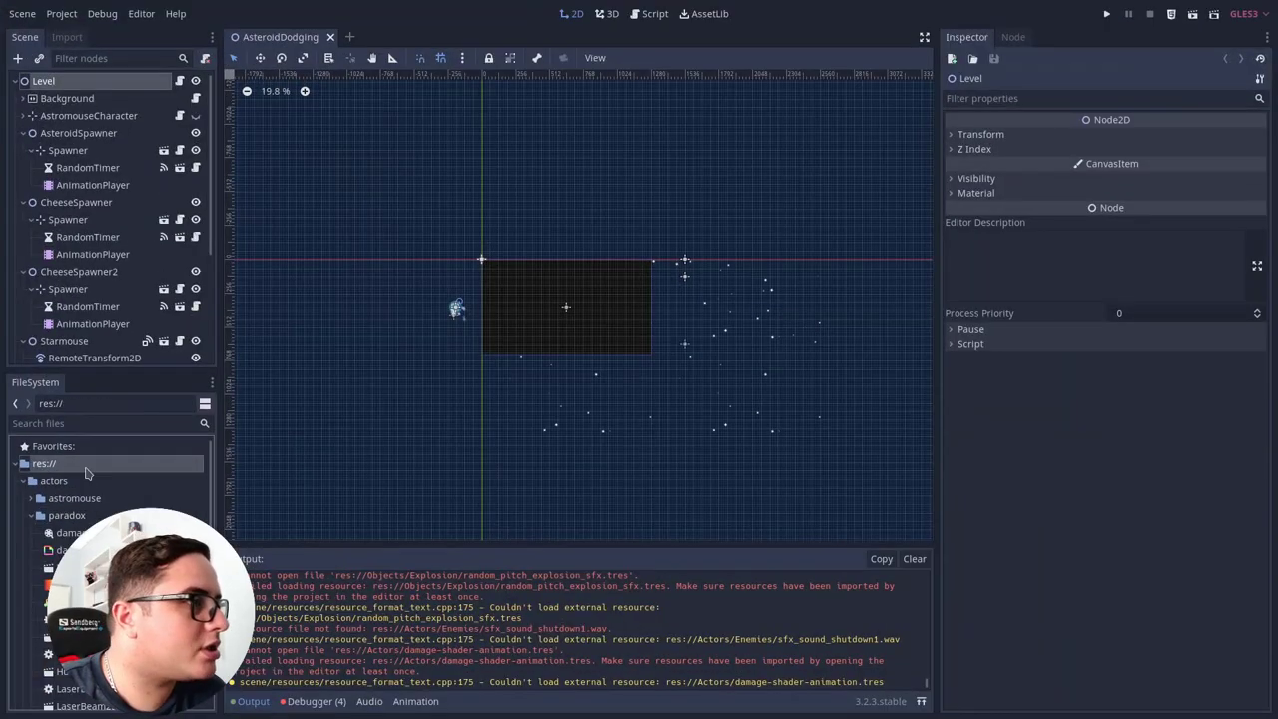
key("alt+Tab")
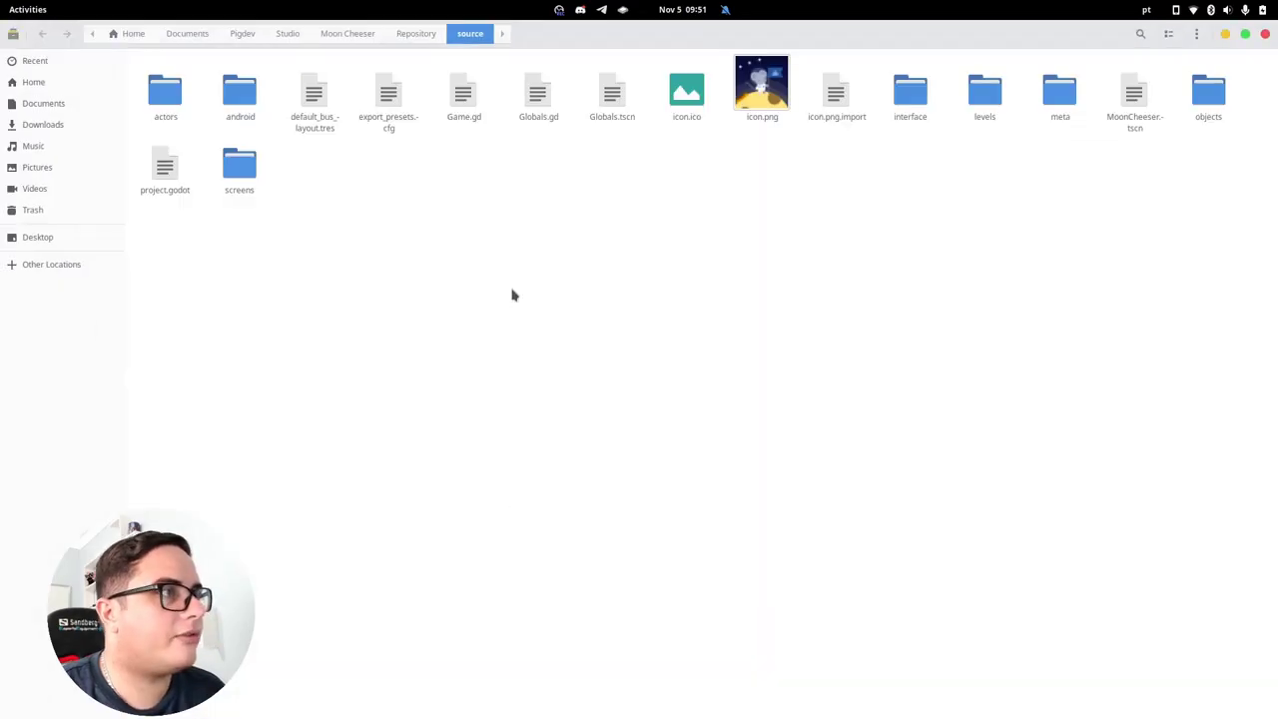
right_click(512, 294)
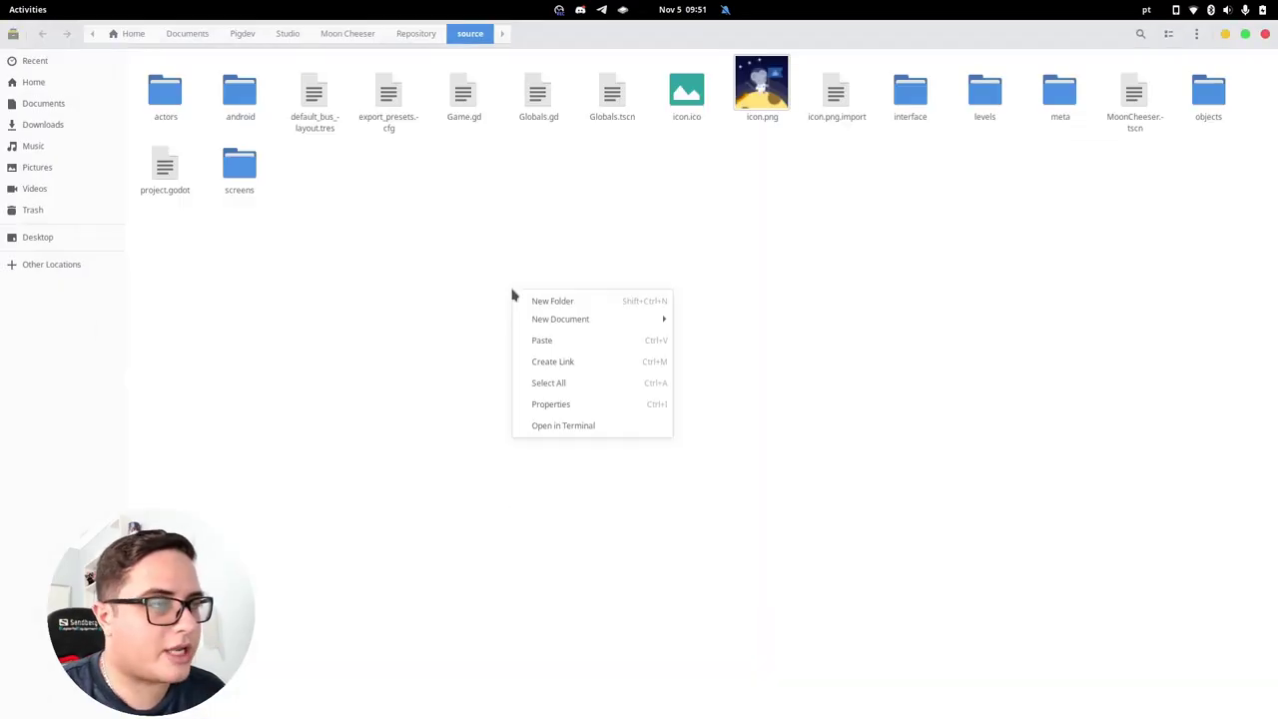
left_click(564, 341)
left_click(467, 234)
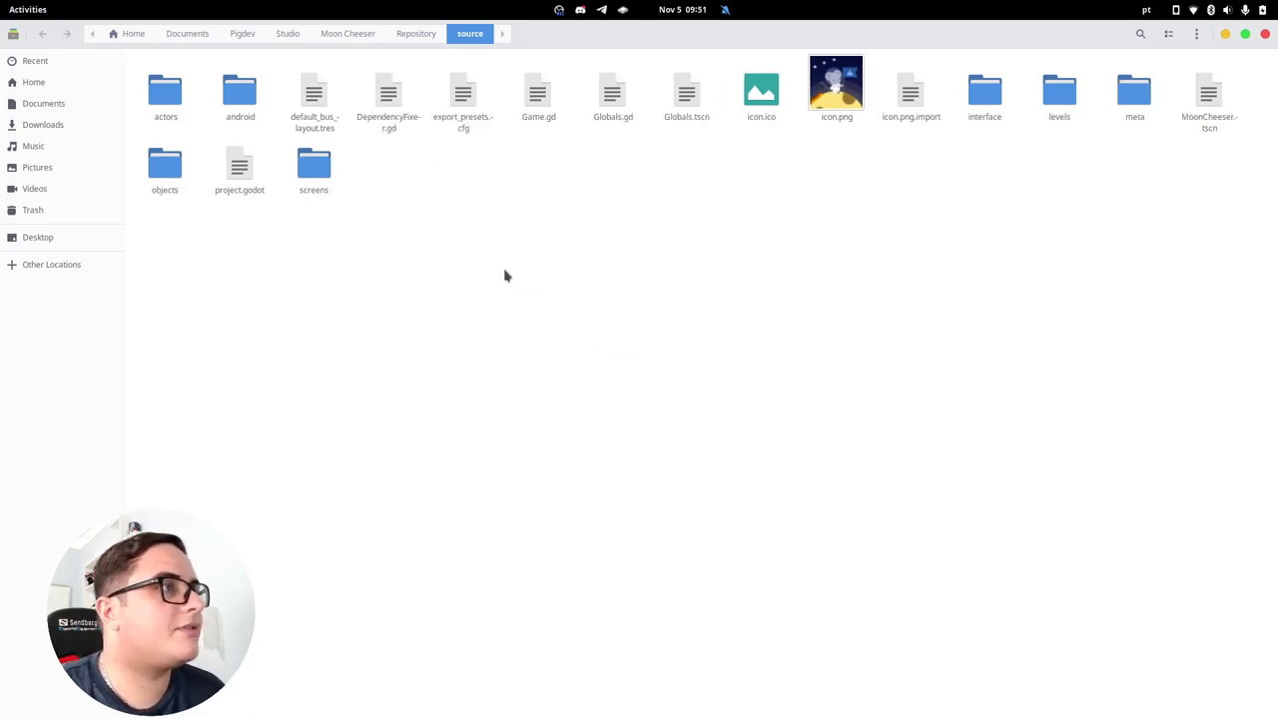
- Return to the Godot project with the AsteroidDodging scene and open DependencyFixer.gd from res:// in the script editor
key("super")
left_click(285, 306)
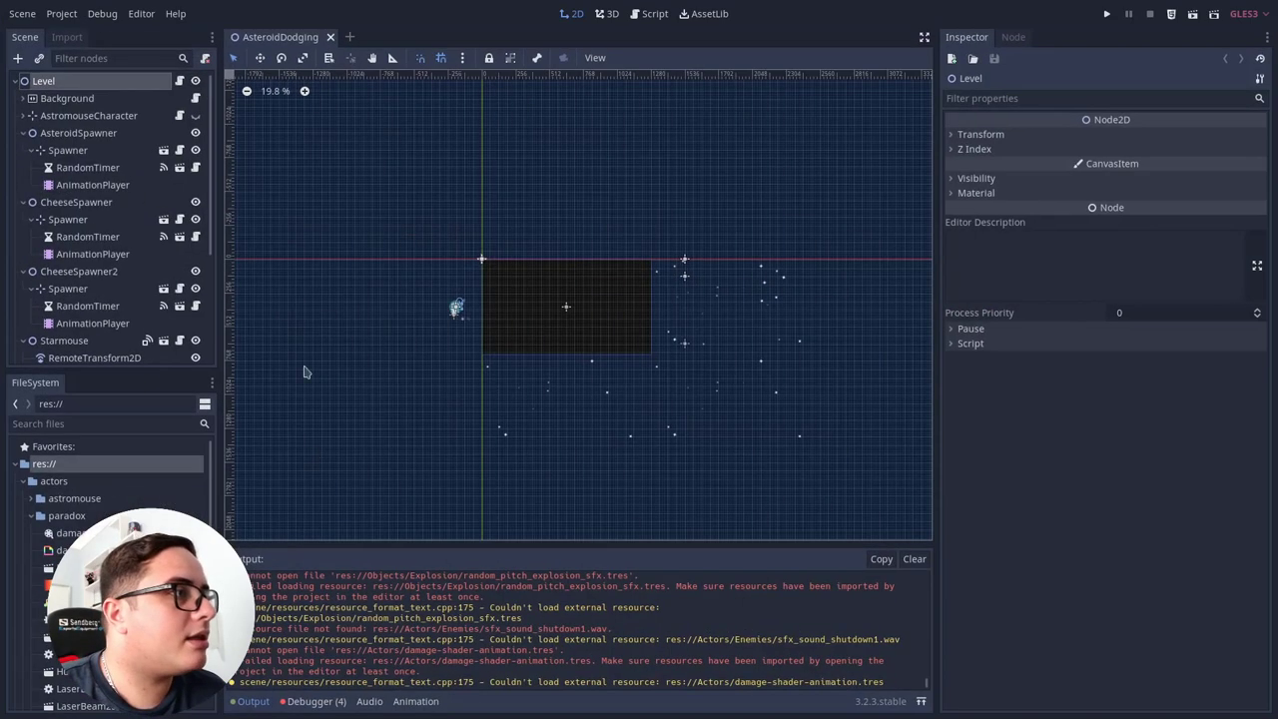
scroll(195, 477, "down", 5)
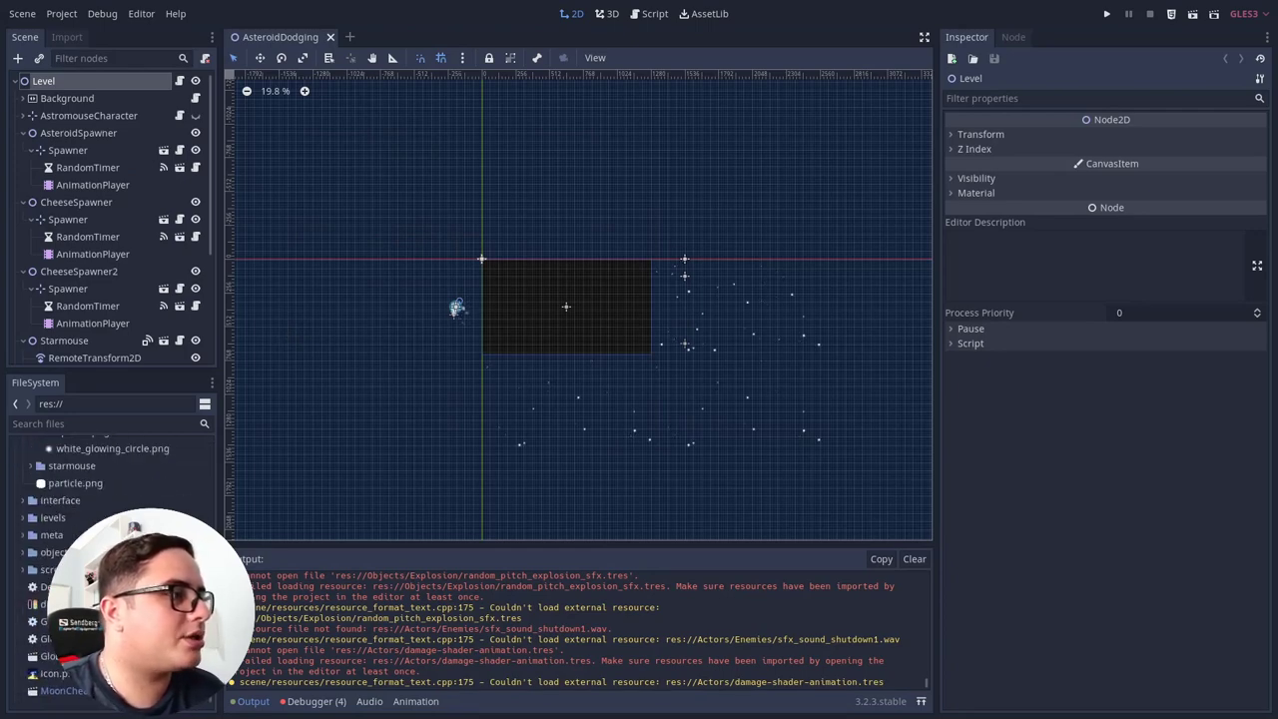
double_click(45, 586)
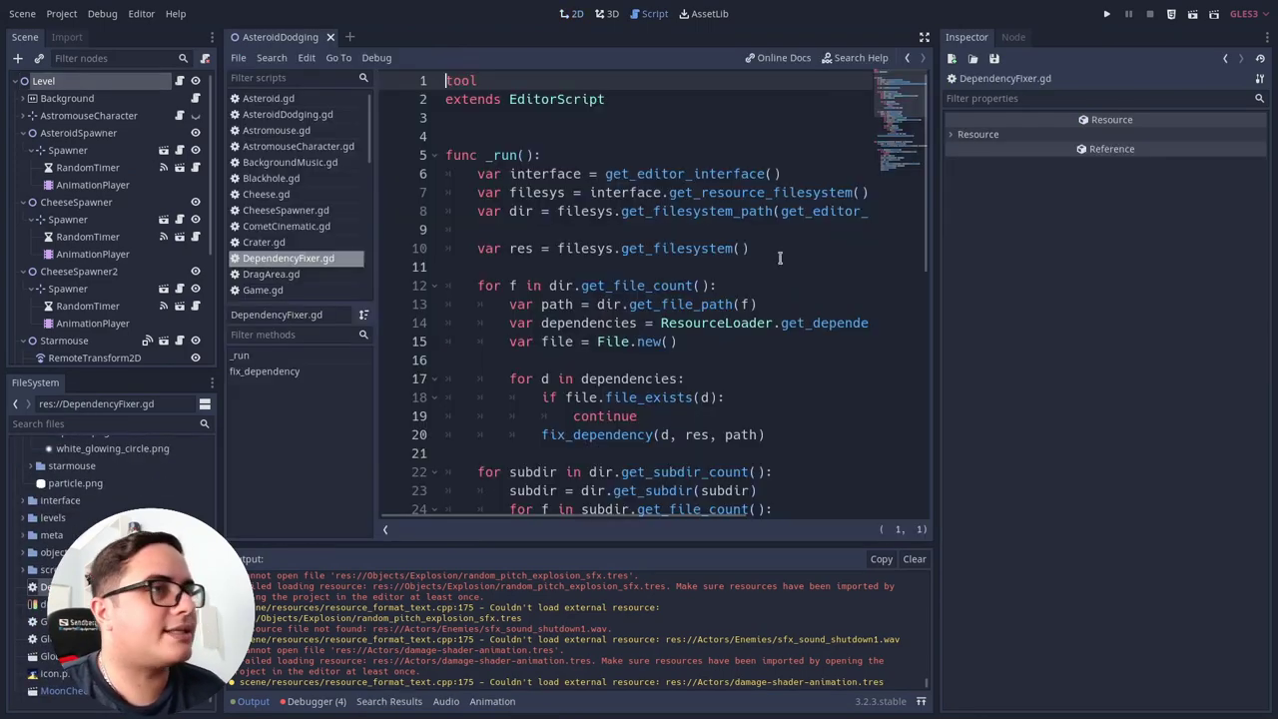
- Clear and hide the output log, and widen the script editor to show more of the DependencyFixer.gd code
left_click(914, 559)
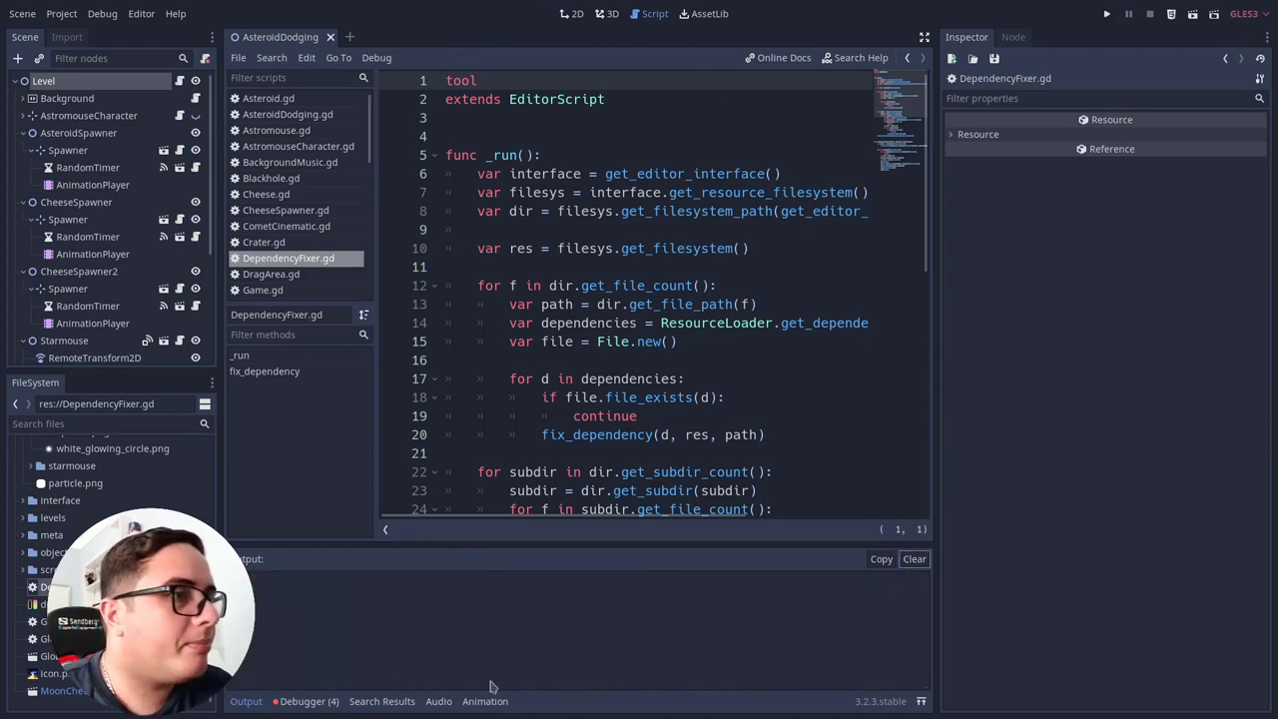
left_click(246, 701)
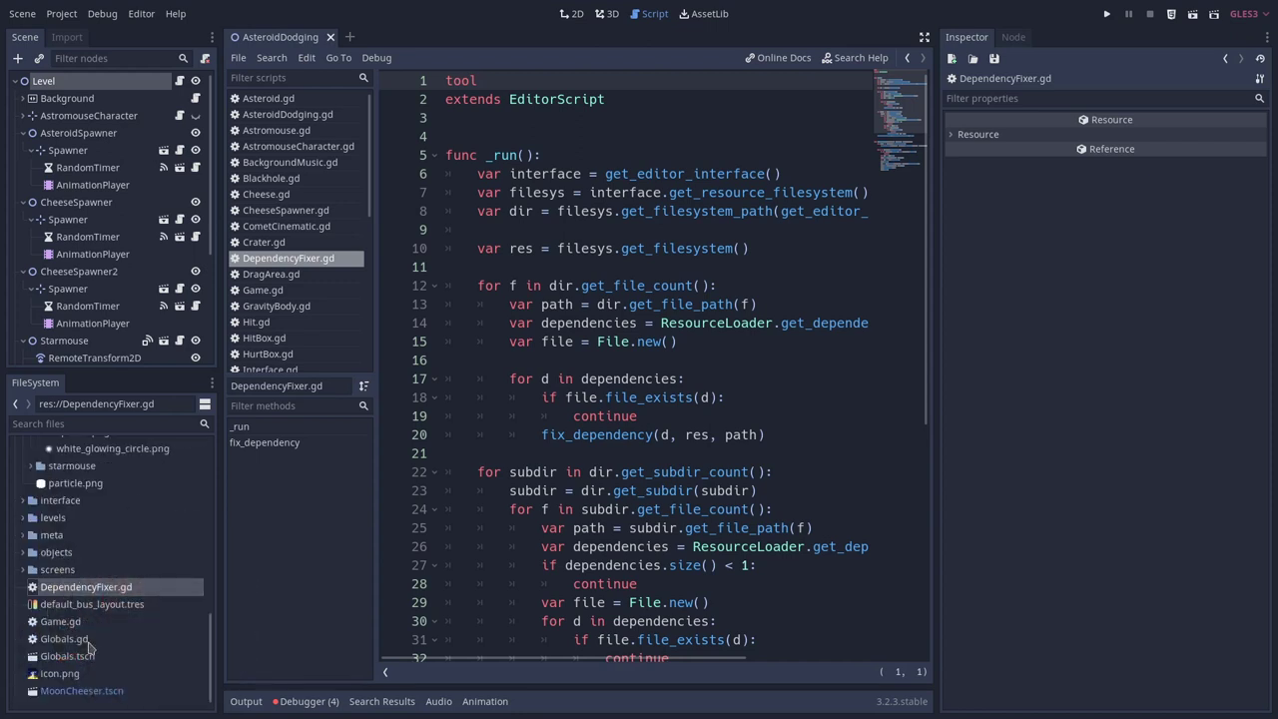
scroll(88, 647, "up", 5)
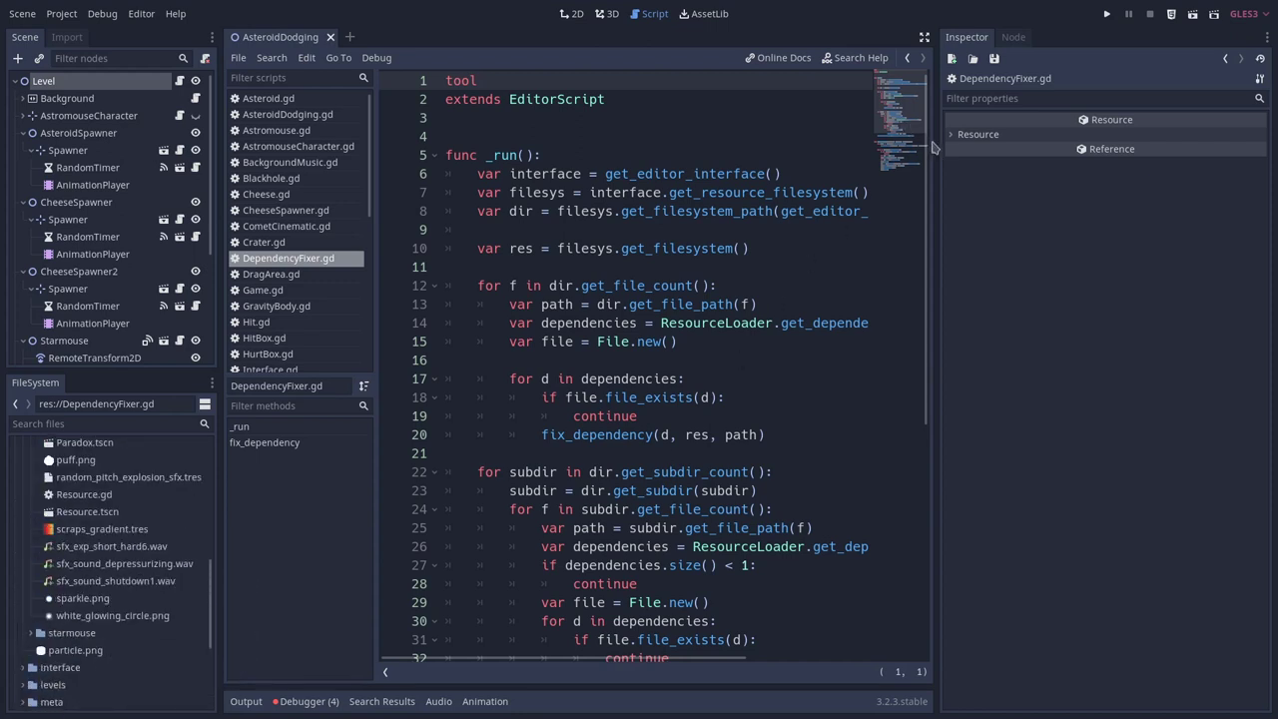
left_click_drag(935, 147, 1134, 162)
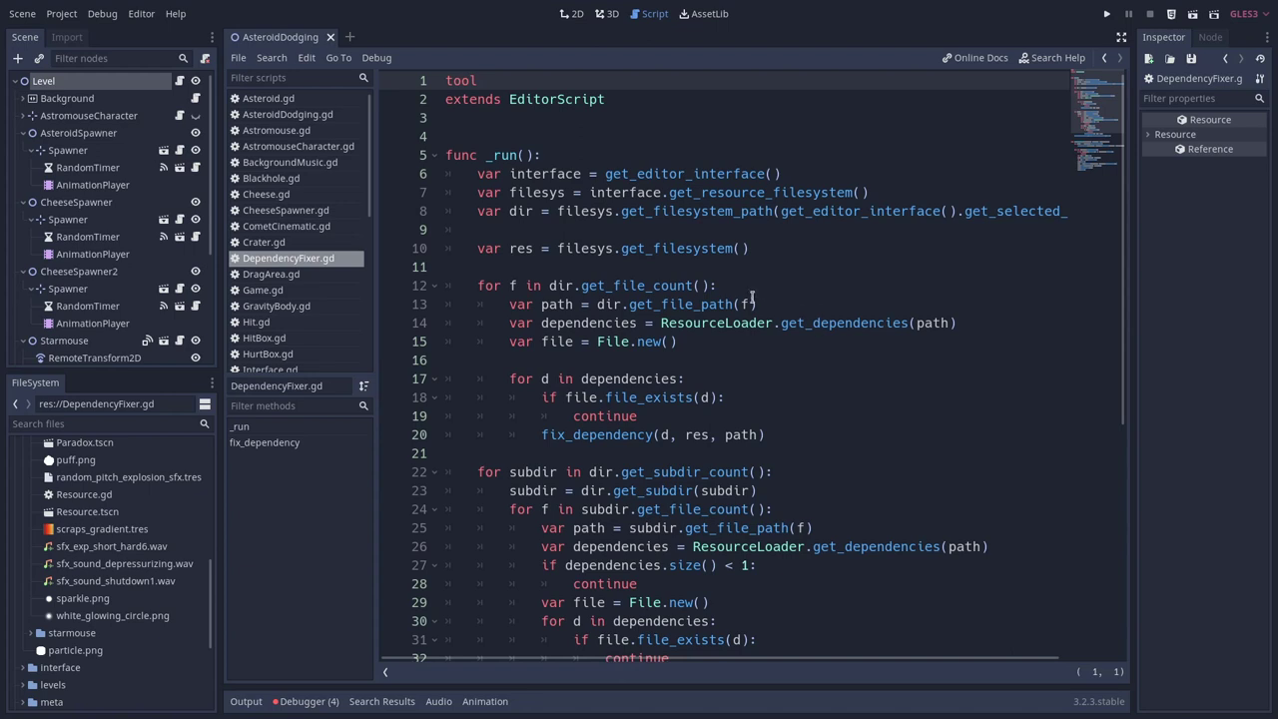
- Try again to open Paradox.tscn from the paradox folder, check its missing dependencies, and dismiss the error dialog
scroll(138, 644, "up", 10)
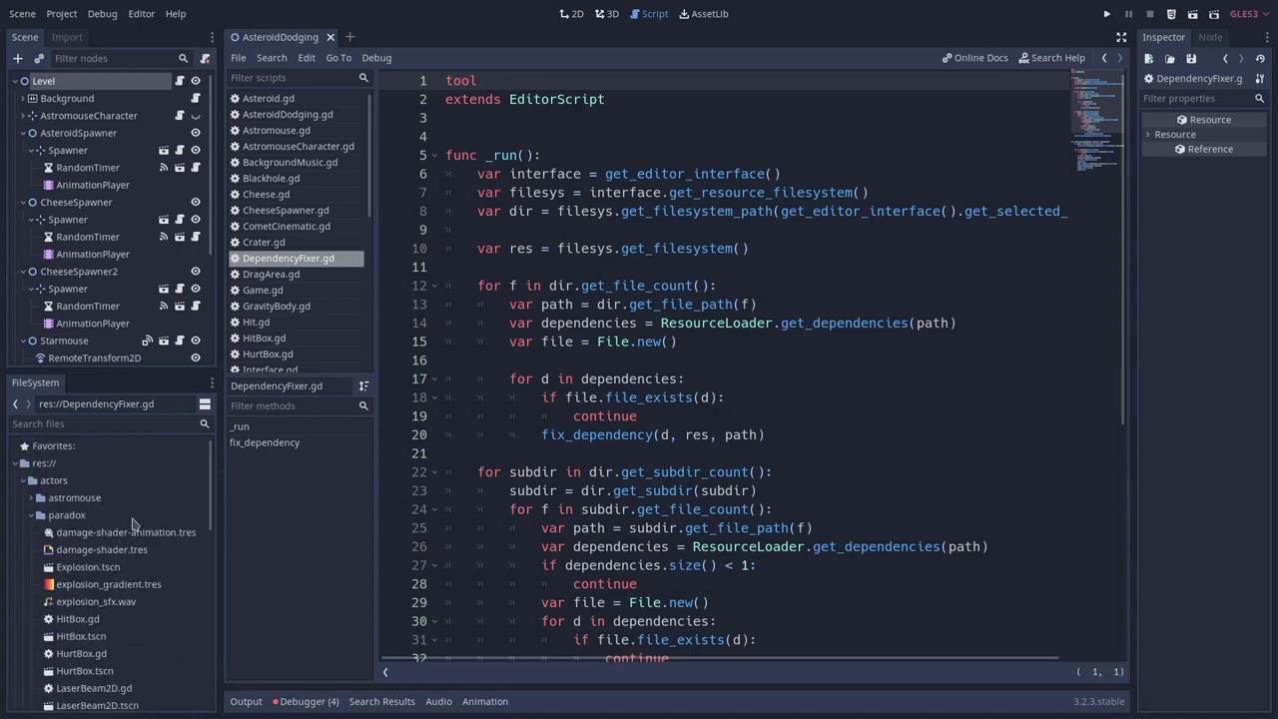
left_click(134, 517)
scroll(126, 599, "down", 4)
double_click(100, 643)
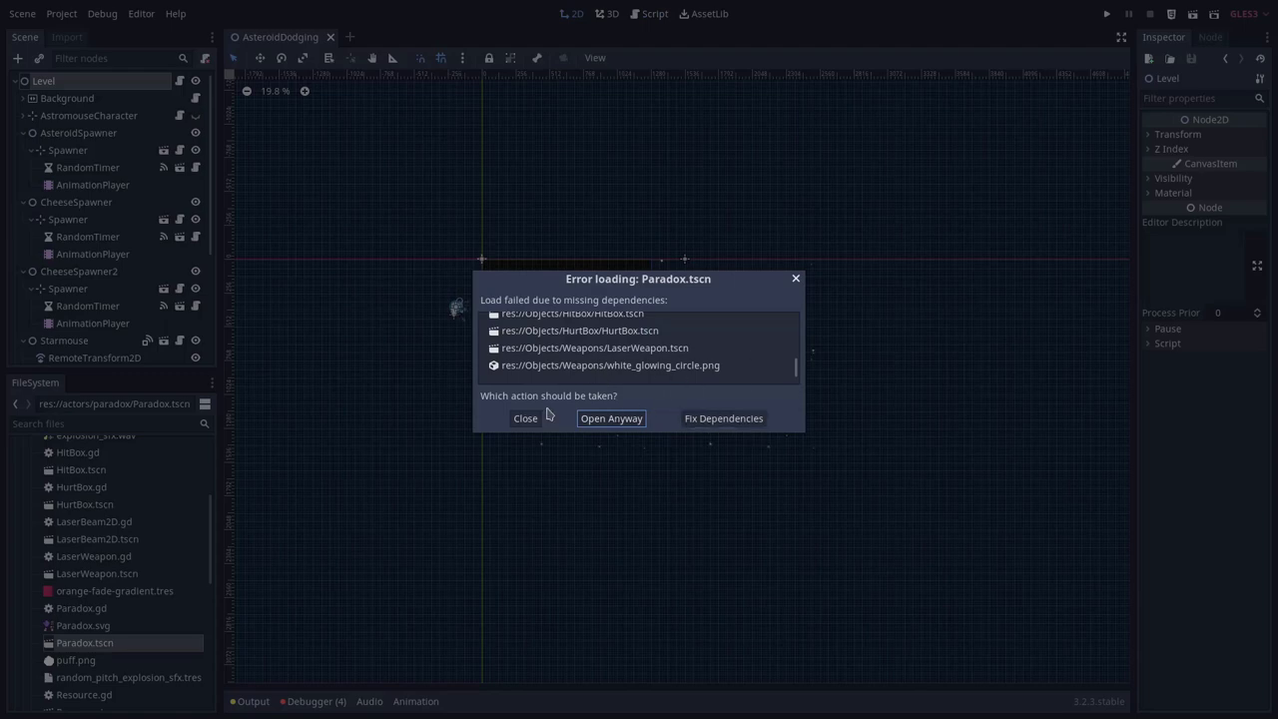
left_click(529, 424)
- Close all open scripts except DependencyFixer.gd and run it on the res://actors/paradox folder
scroll(155, 610, "up", 5)
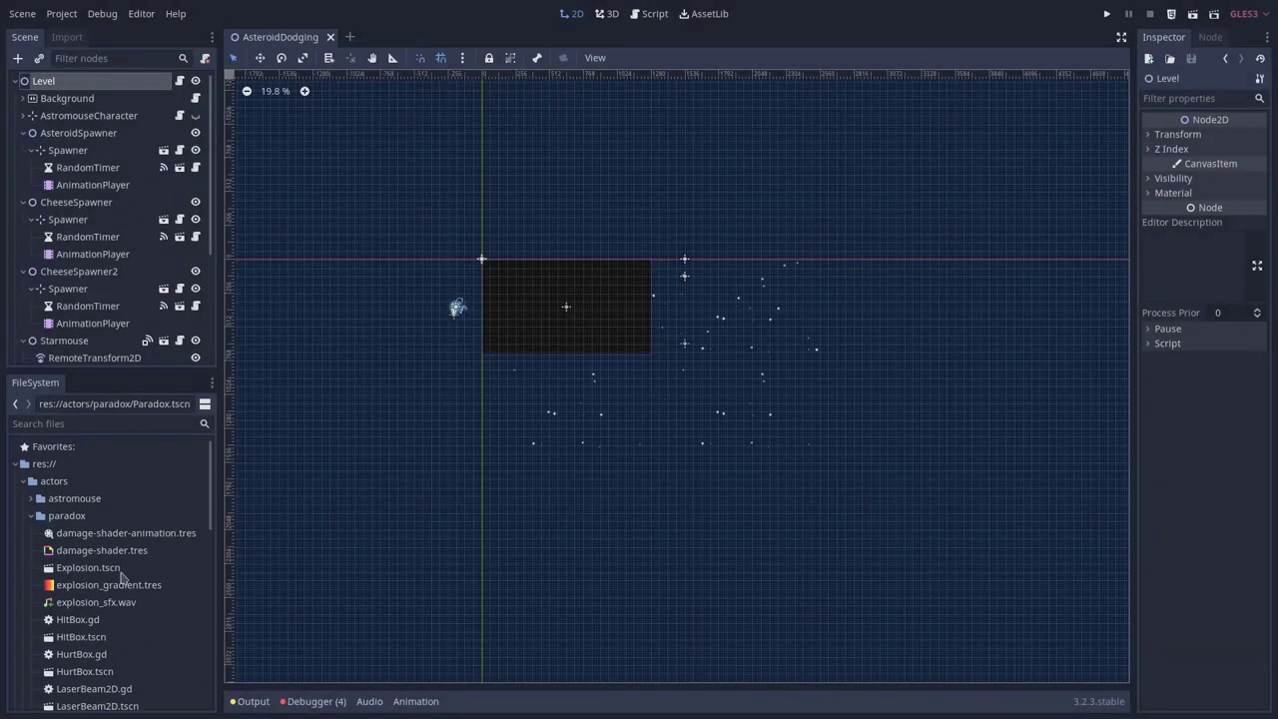
left_click(105, 517)
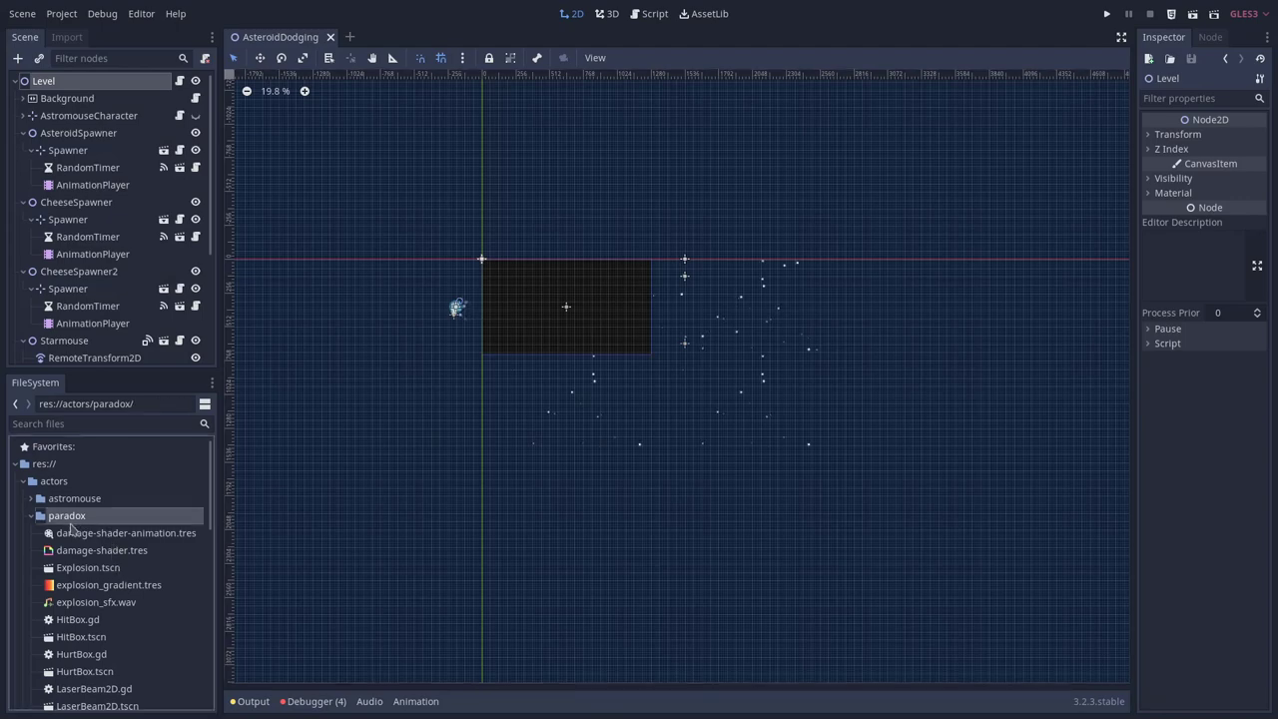
left_click(656, 15)
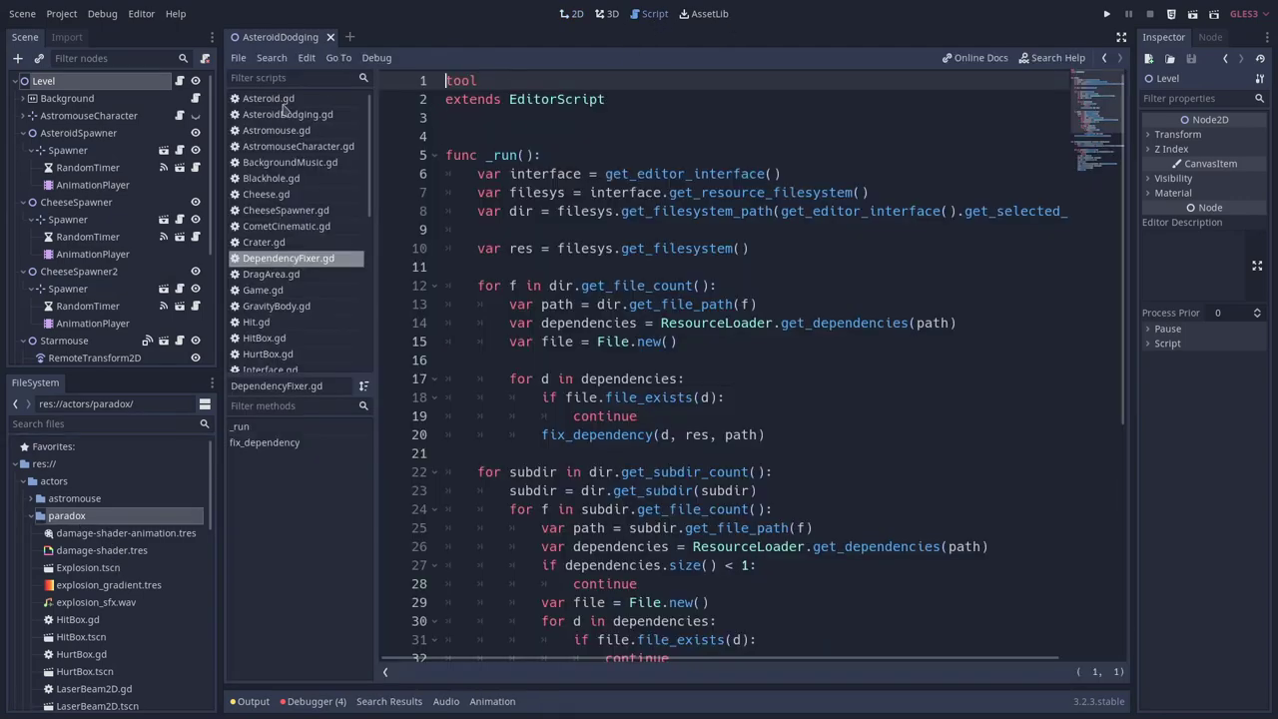
right_click(288, 264)
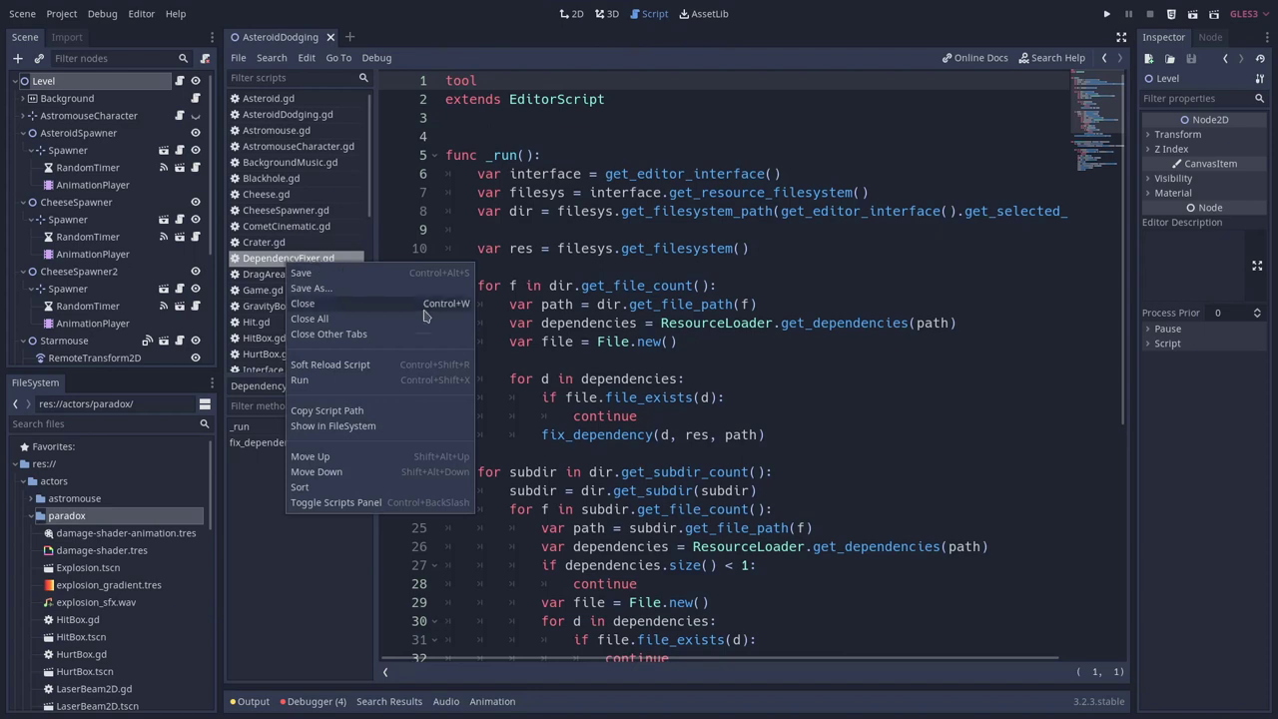
left_click(372, 336)
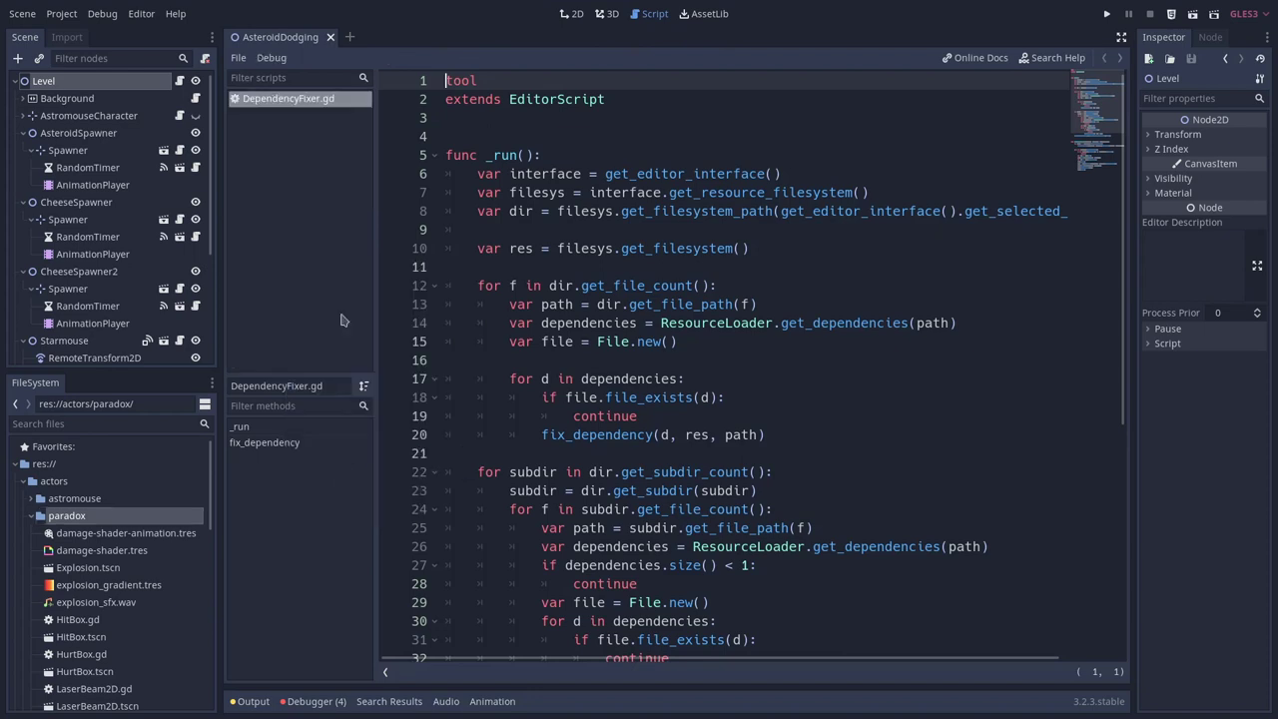
left_click(238, 60)
left_click(280, 447)
- Open Paradox.tscn from the paradox folder and show the boss scene in the 2D view
scroll(120, 574, "down", 5)
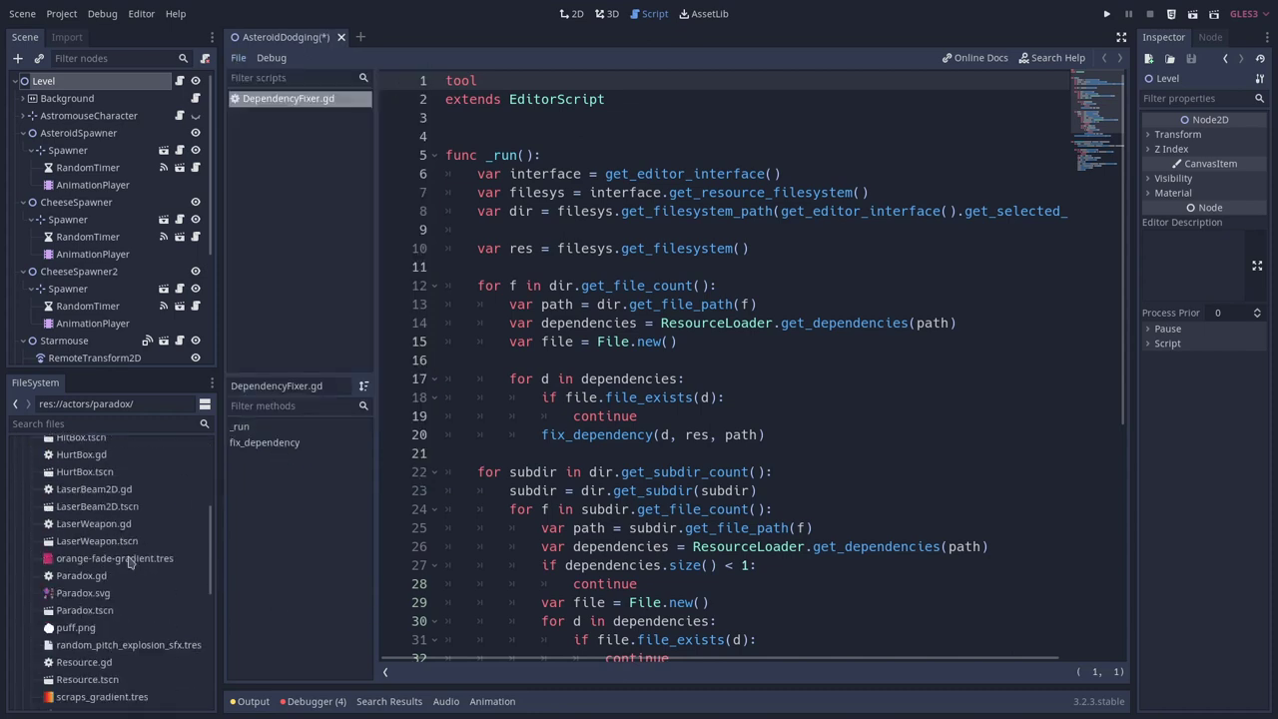
double_click(100, 578)
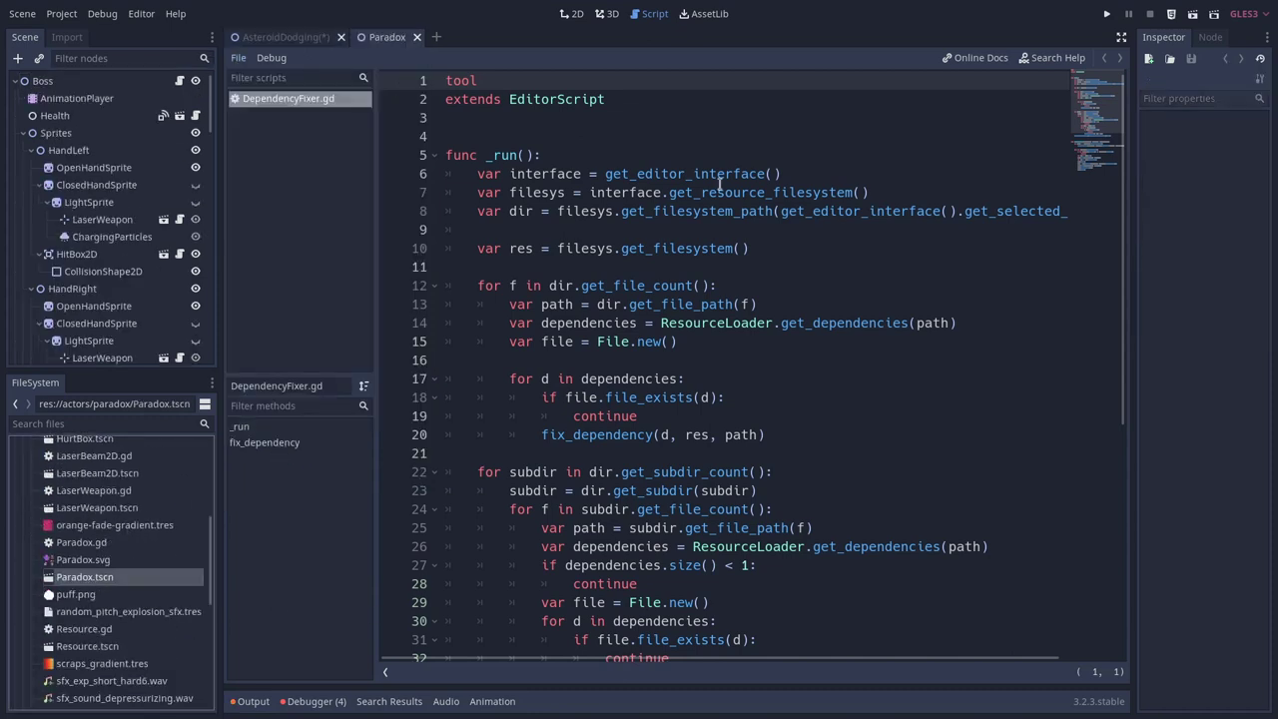
left_click(572, 14)
scroll(839, 367, "up", 3)
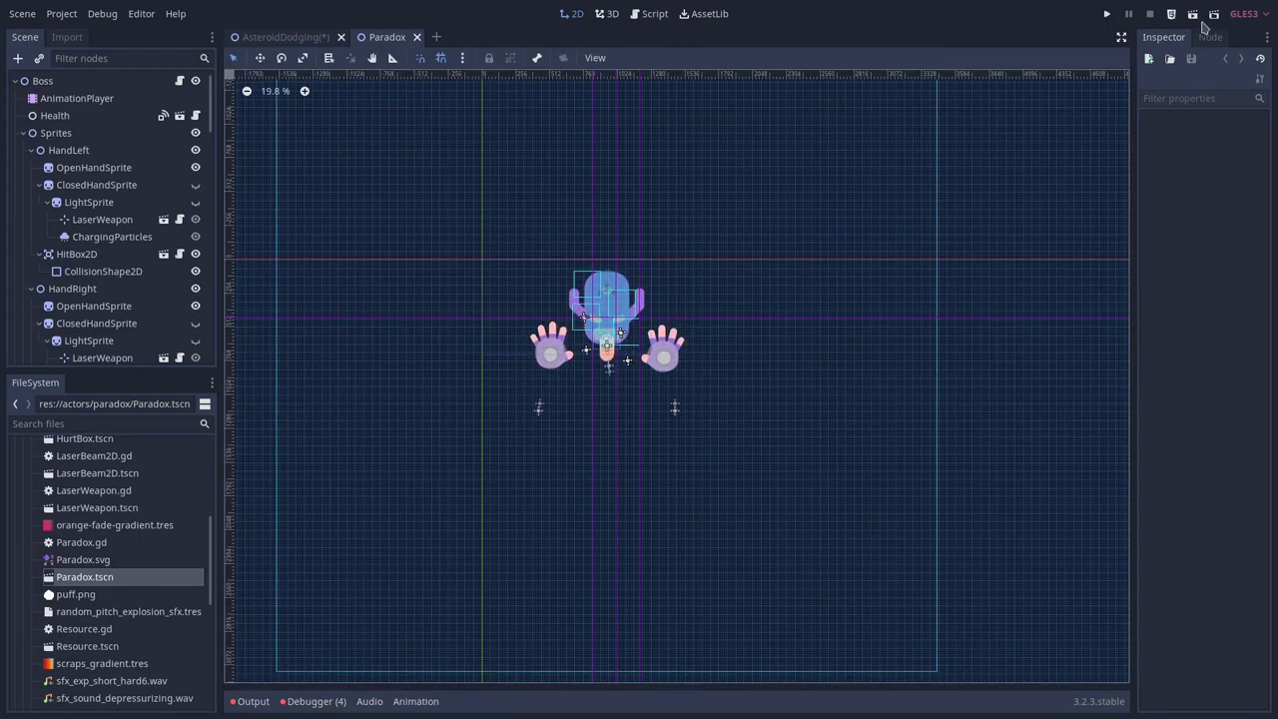
- Select the Boss root node and move it up and to the left, to about x 648, y 312
left_click(619, 386)
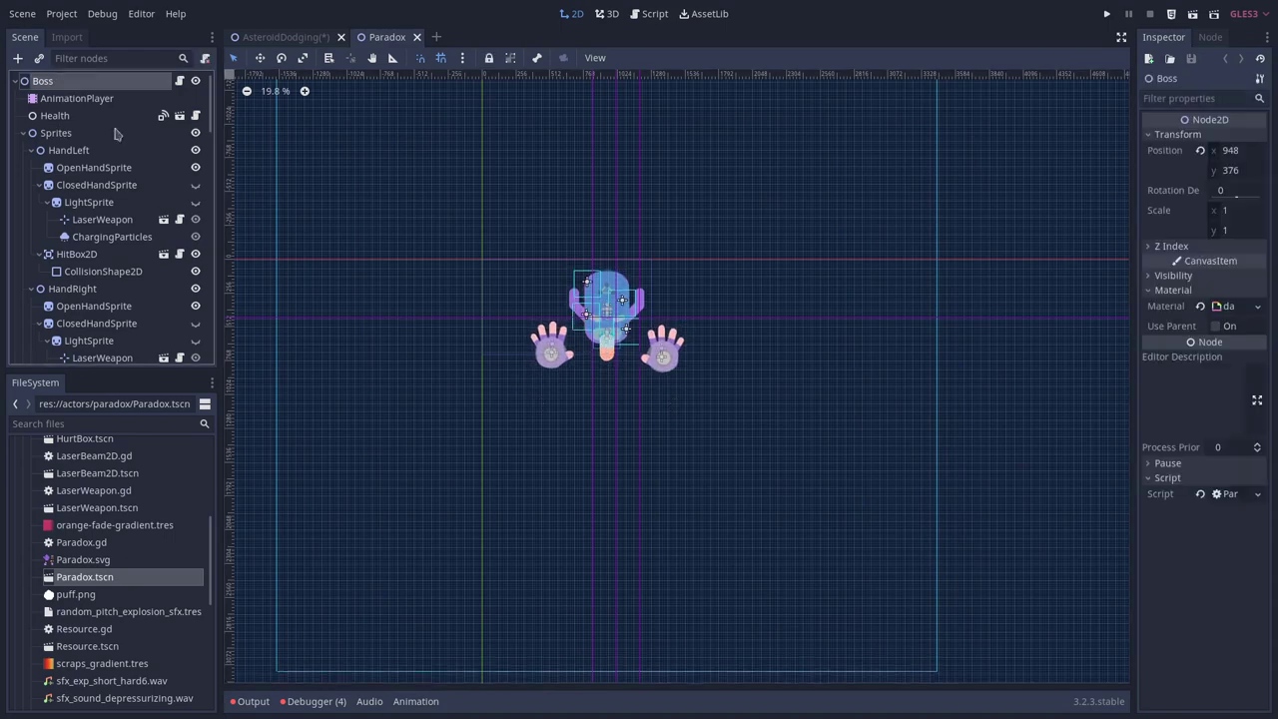
left_click_drag(620, 386, 575, 325)
key("ctrl+z")
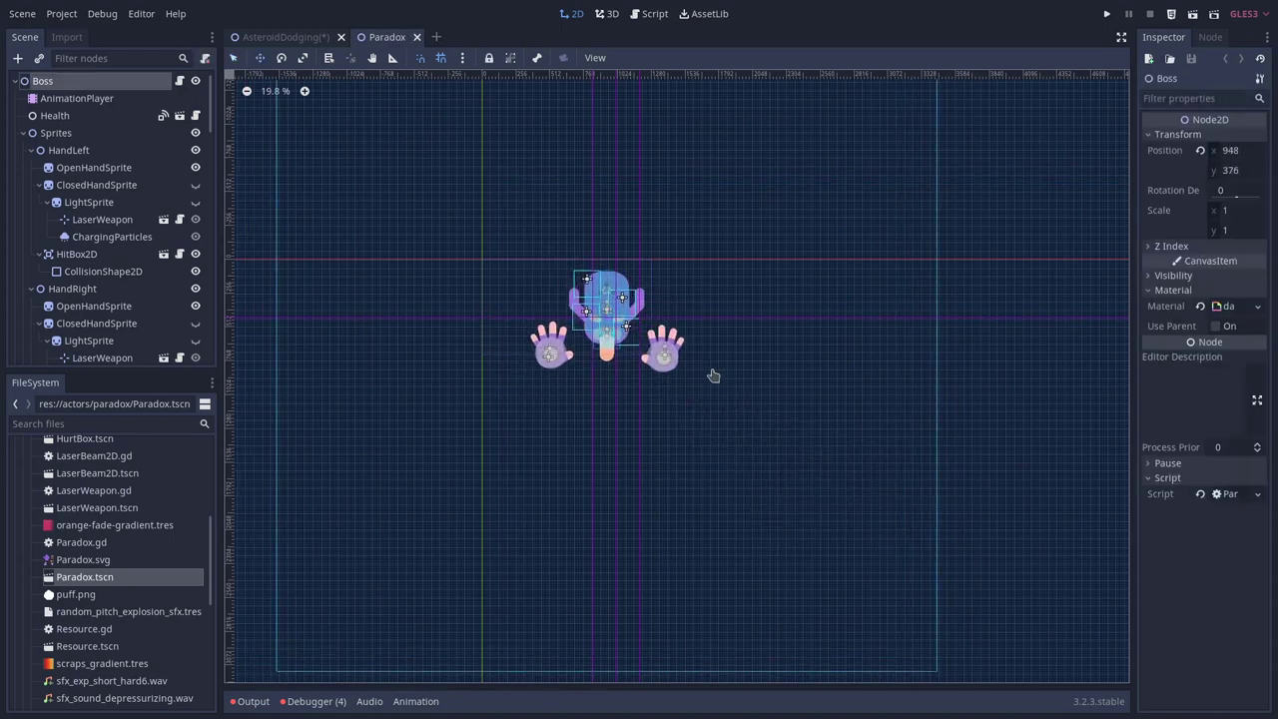
left_click_drag(603, 332, 562, 323)
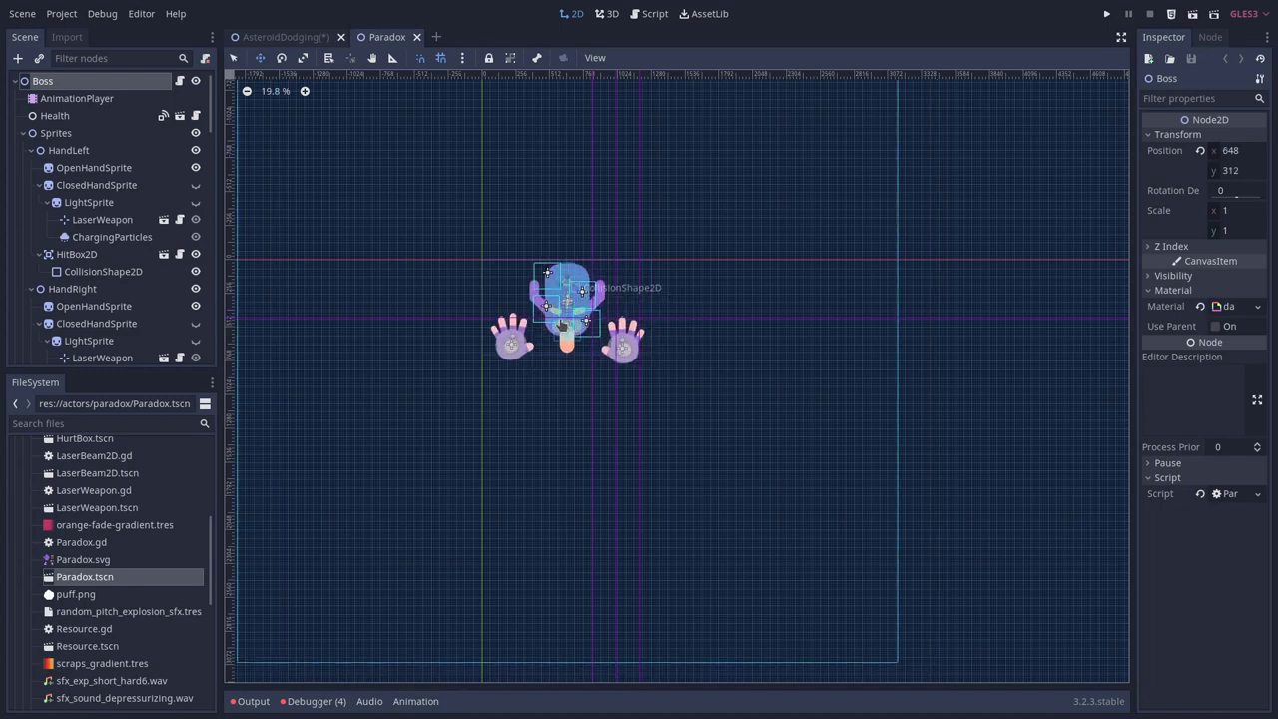